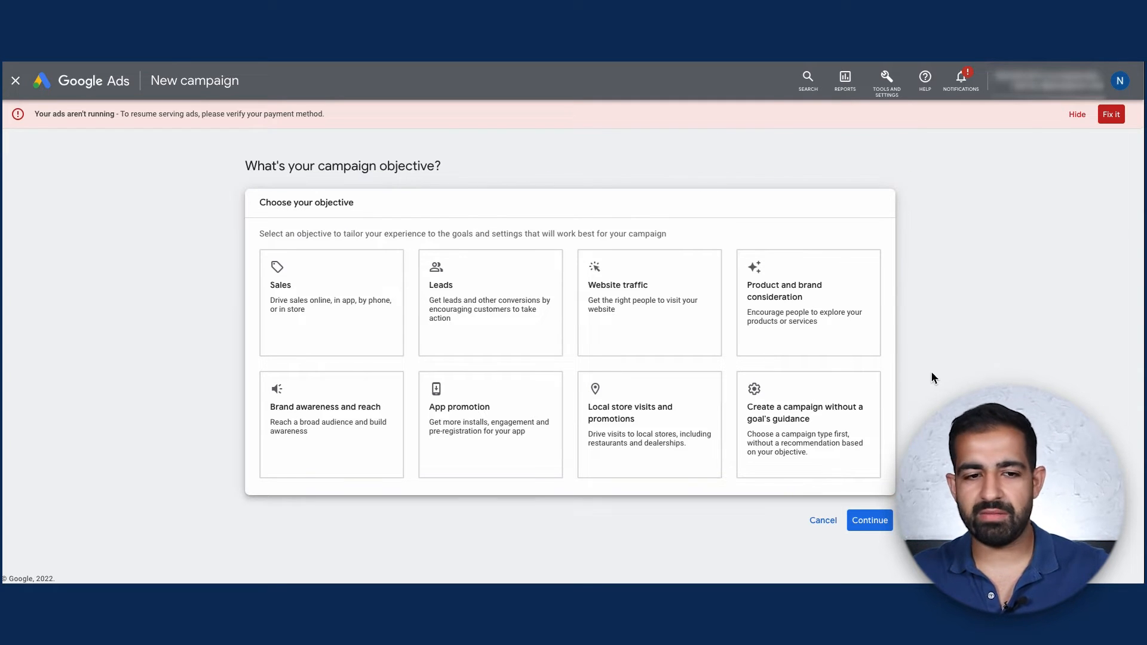
Step: Start a Video campaign with the Product and brand consideration objective and the Influence consideration subtype
click(837, 321)
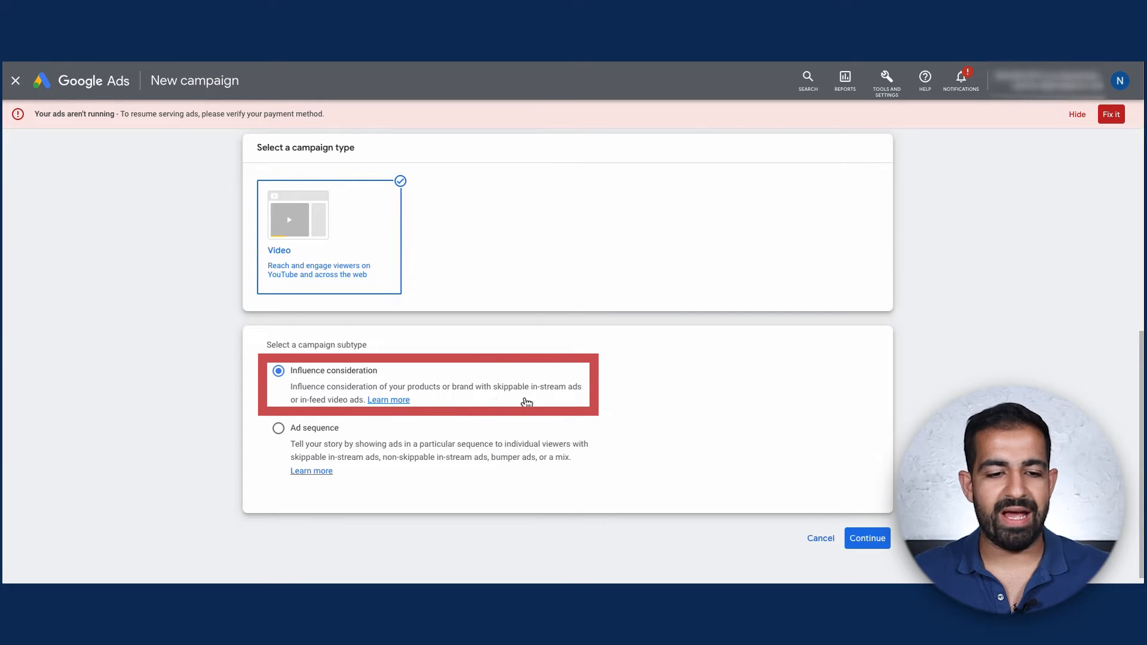
drag(295, 401, 335, 403)
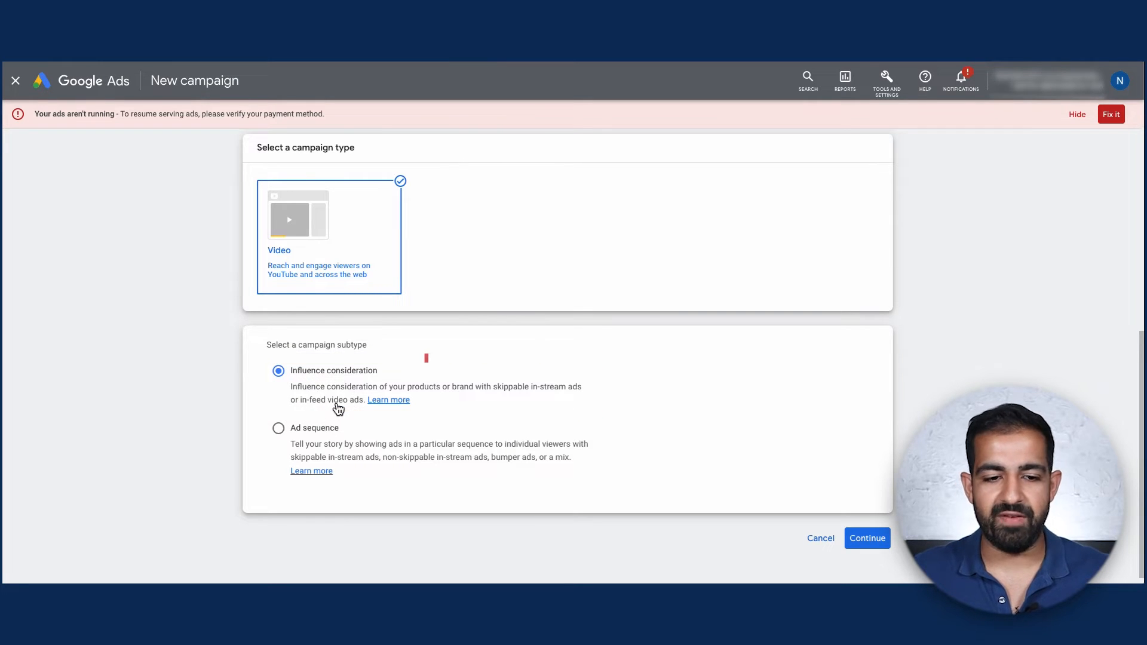
click(868, 538)
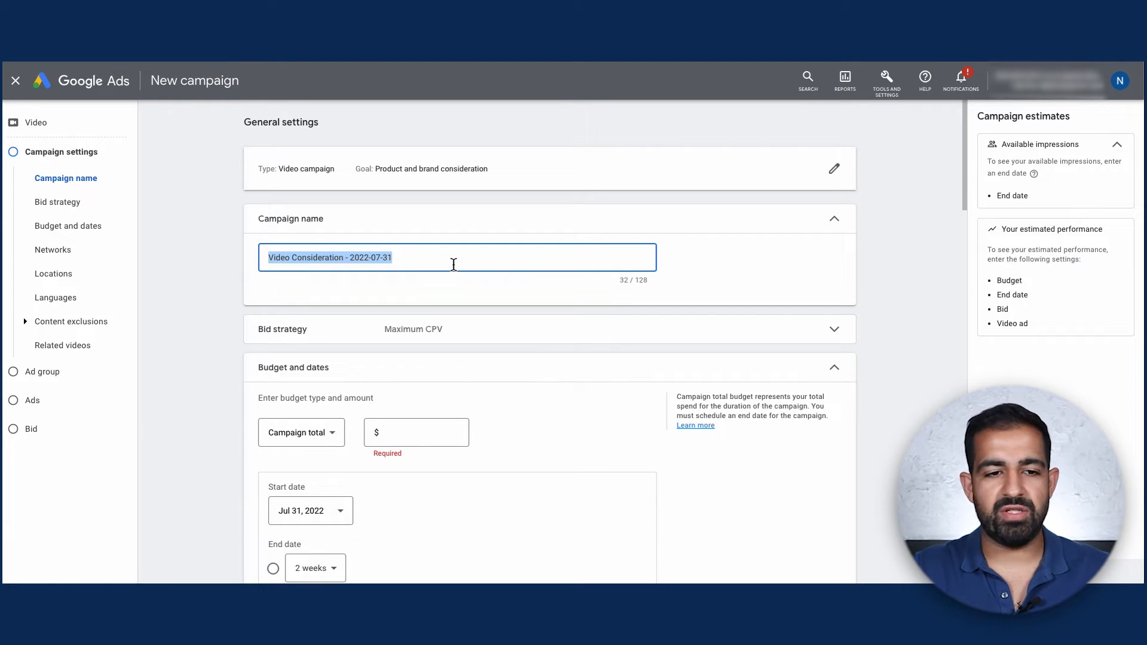
Step: Name the campaign "LD - Infeed Ads Test"
text(N)
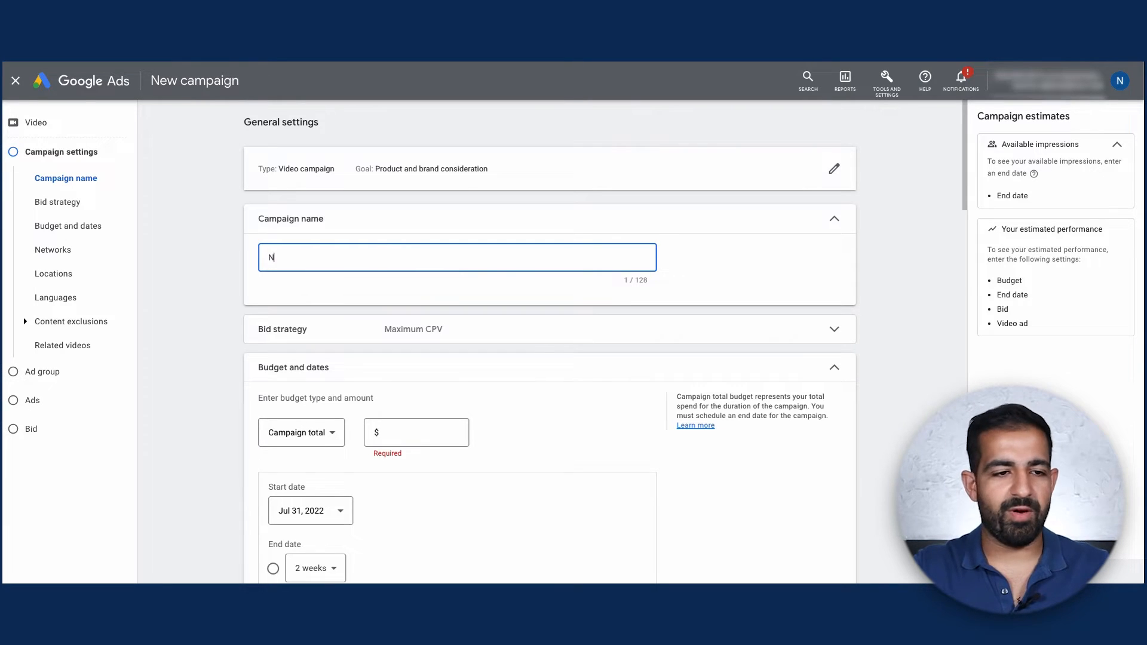
key(BackSpace)
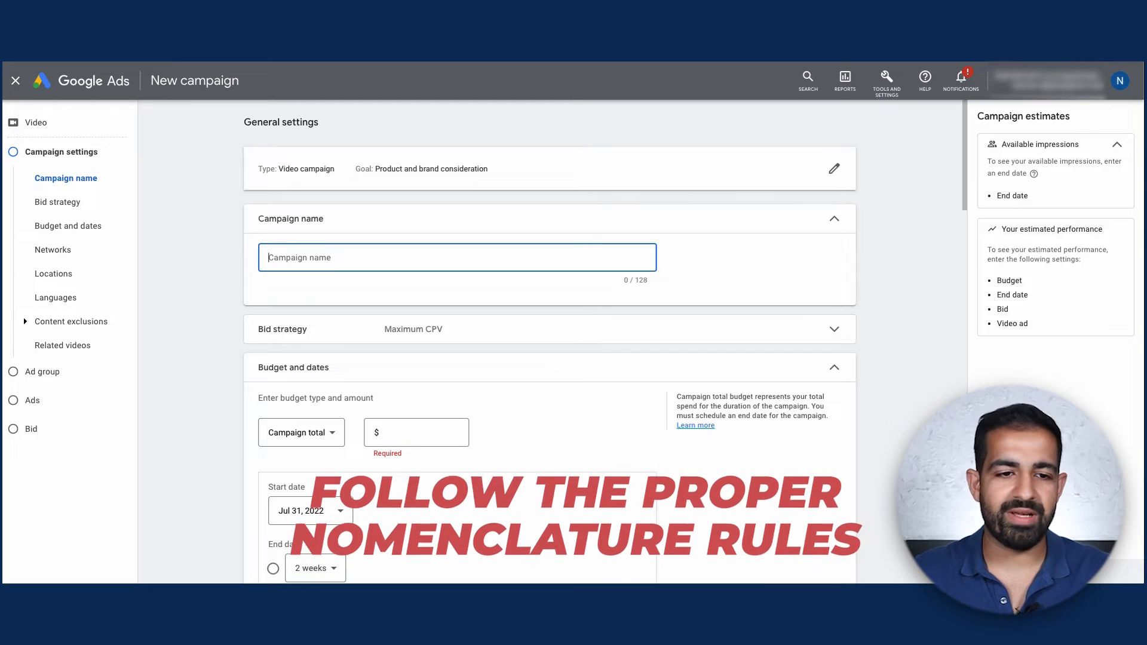
text(LD - Infeed Ads Test)
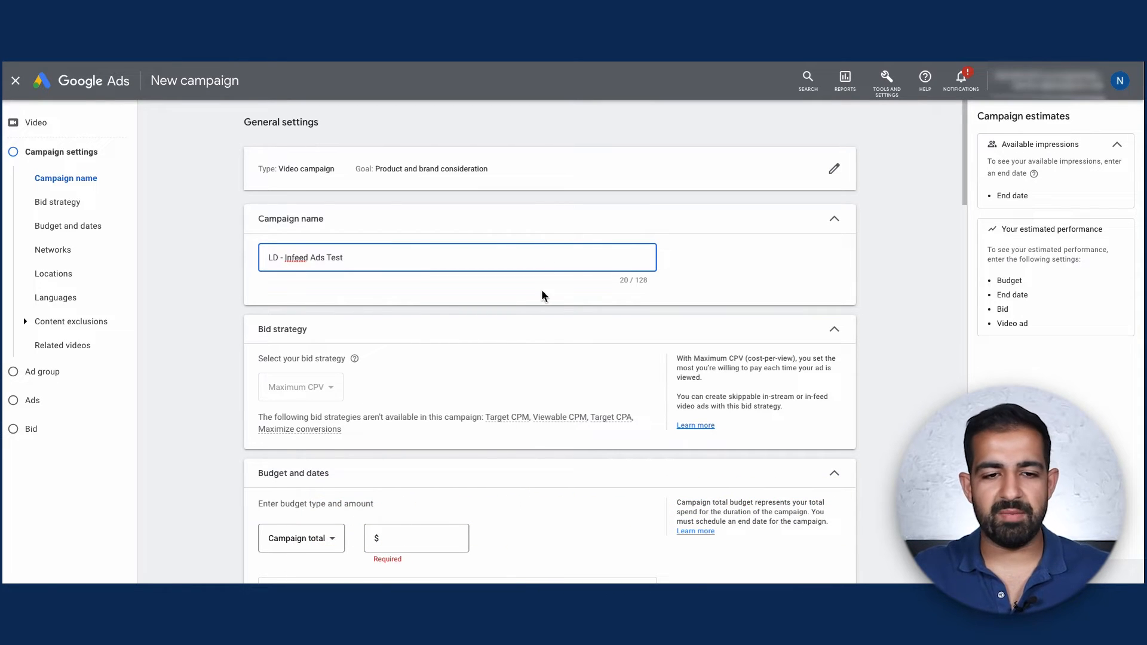
Step: Set the campaign budget to a daily amount of $20.00
scroll(541, 355, down, 2)
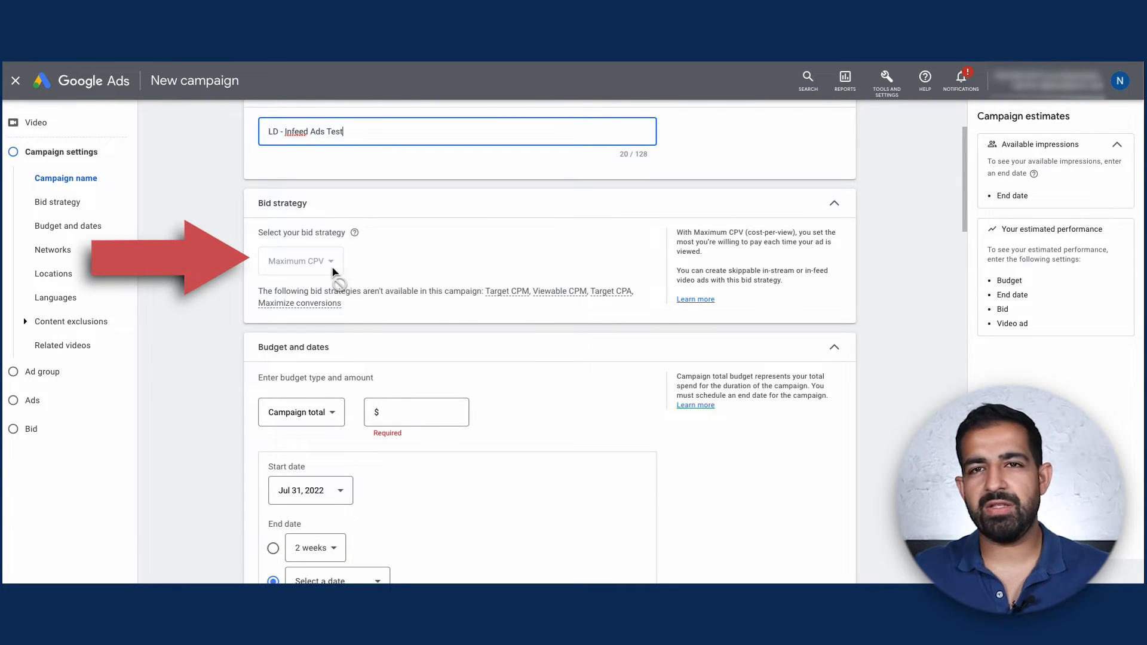
scroll(335, 274, down, 1)
scroll(335, 273, down, 1)
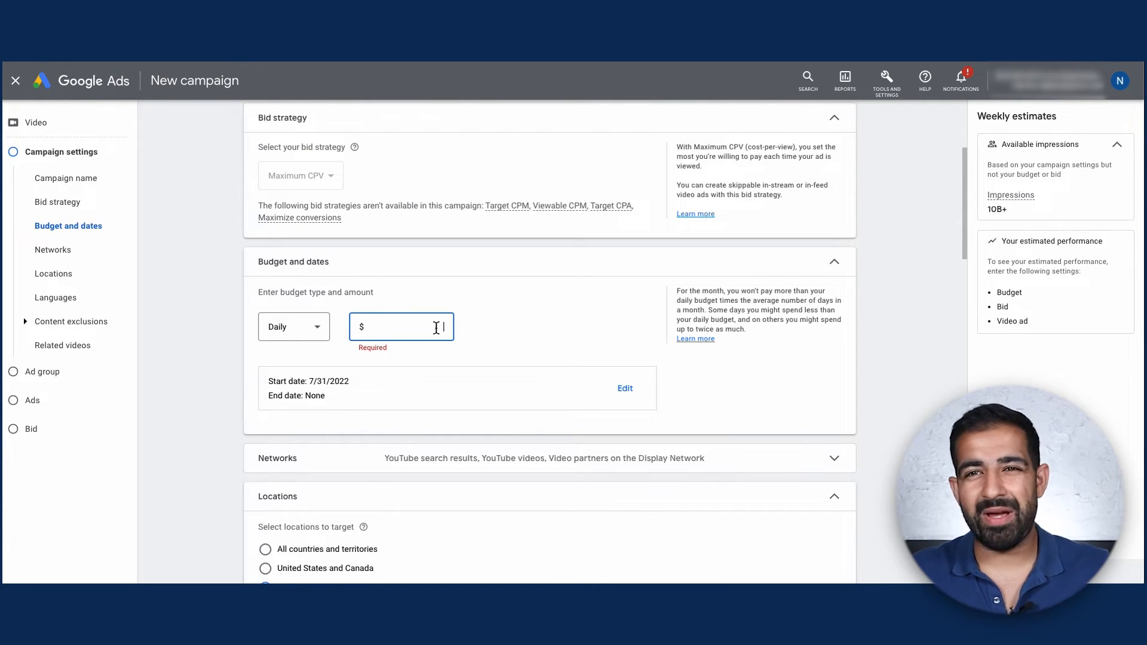
text(20.00)
click(526, 323)
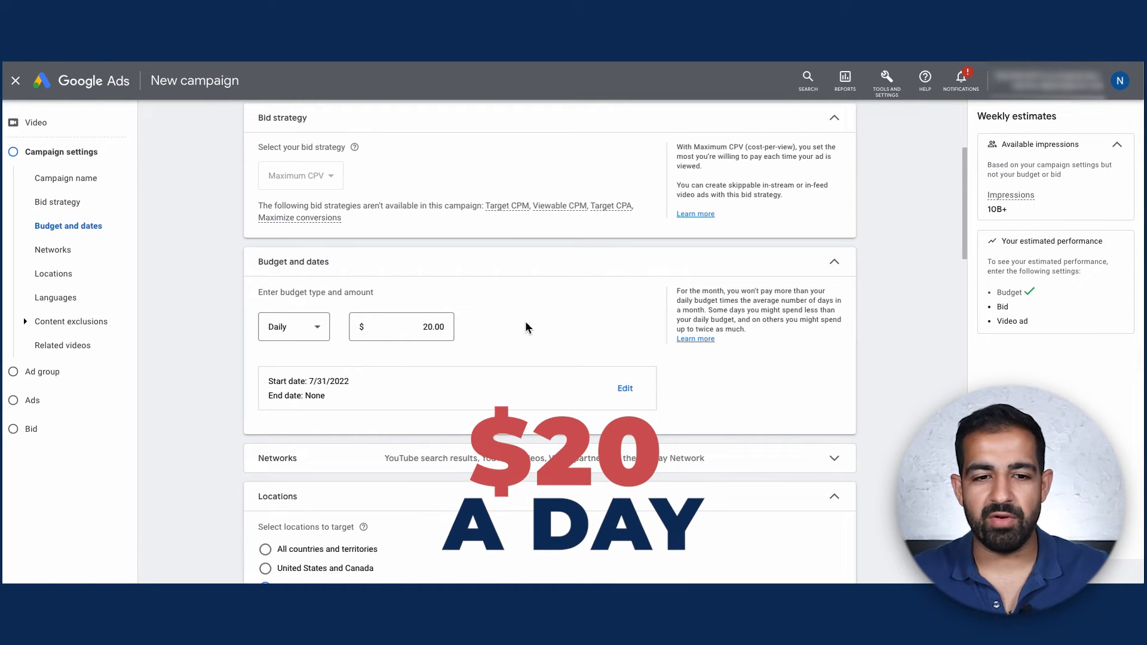
Step: Exclude video partners on the Display Network from the campaign's networks
click(579, 458)
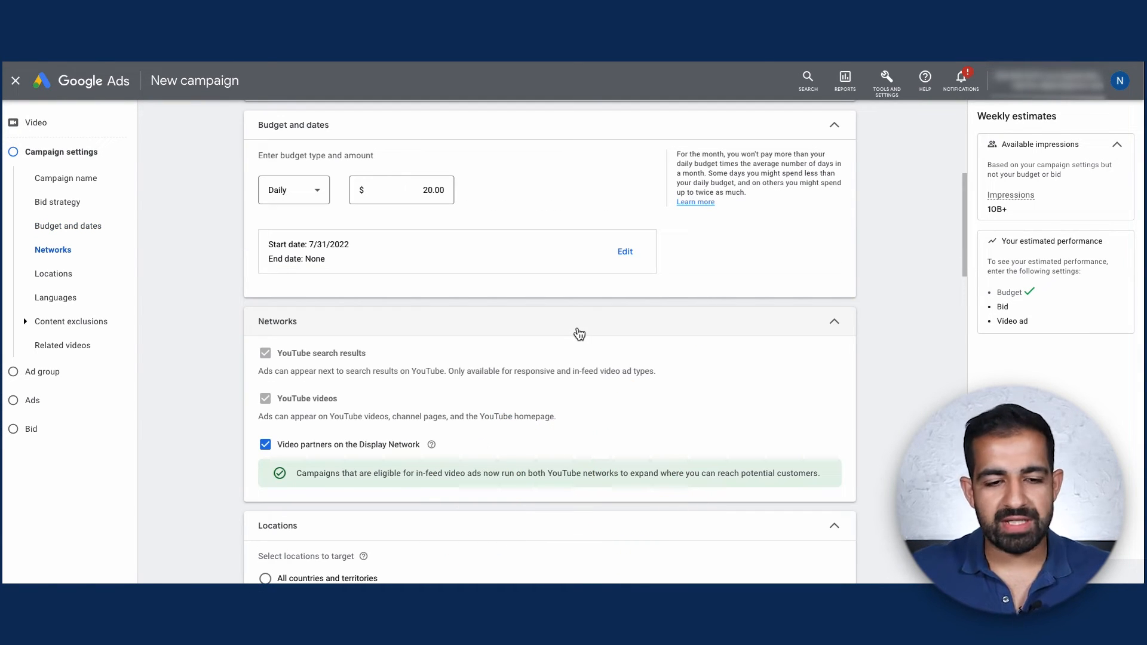
click(278, 450)
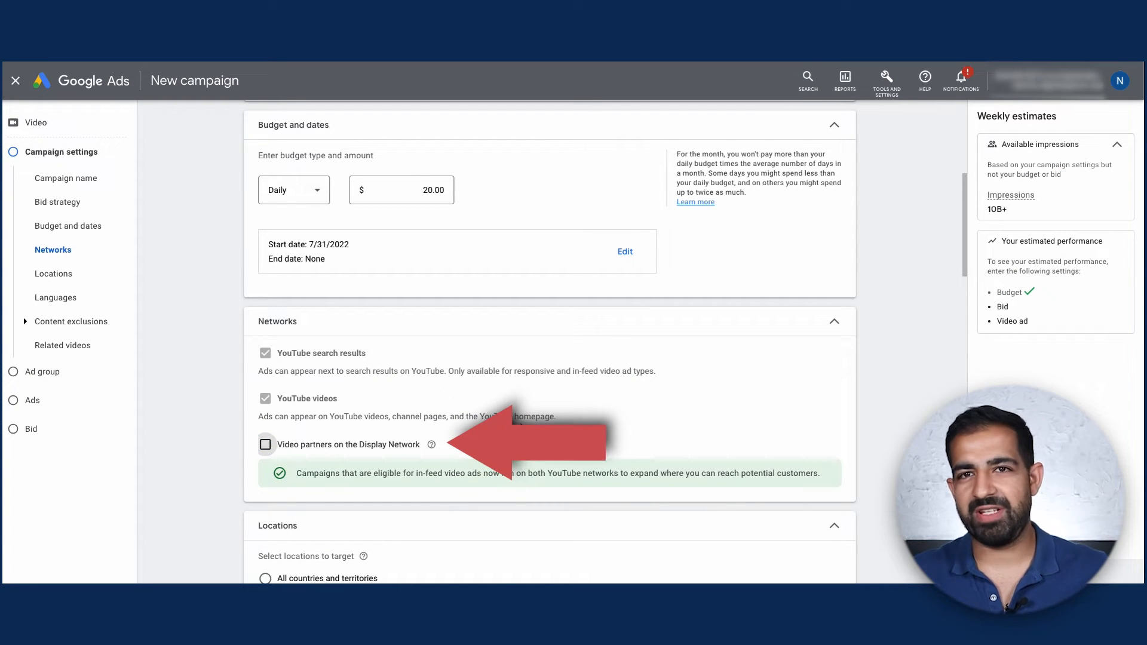
scroll(520, 422, down, 1)
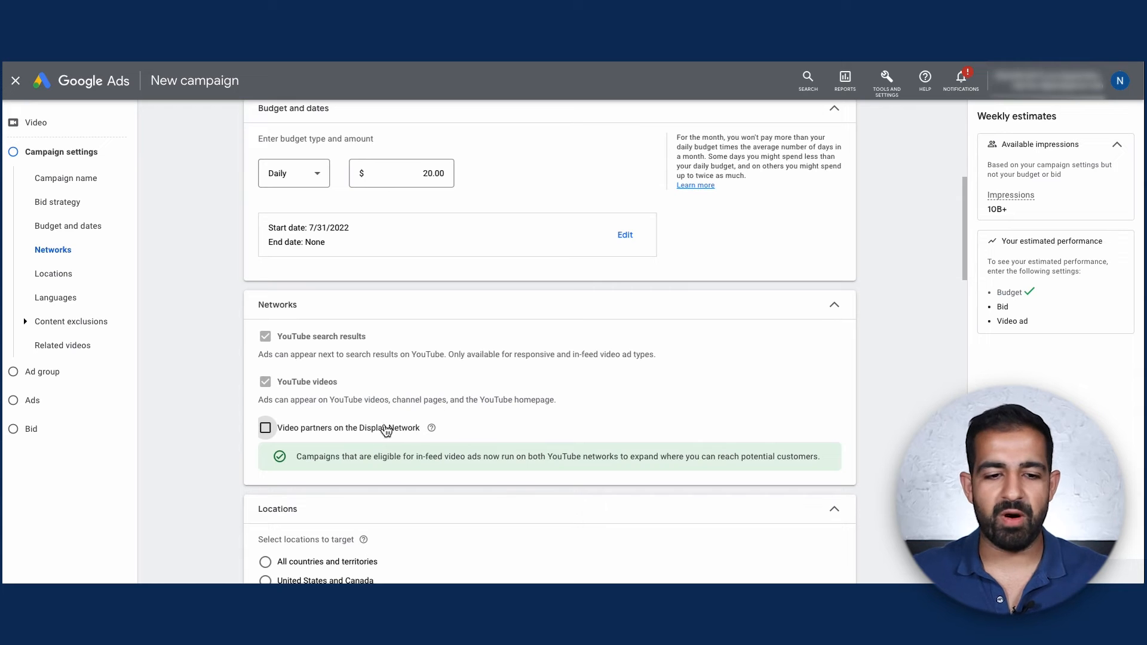
Step: Keep United States as the target location and set English as the language customers speak
scroll(420, 451, down, 3)
scroll(537, 376, down, 1)
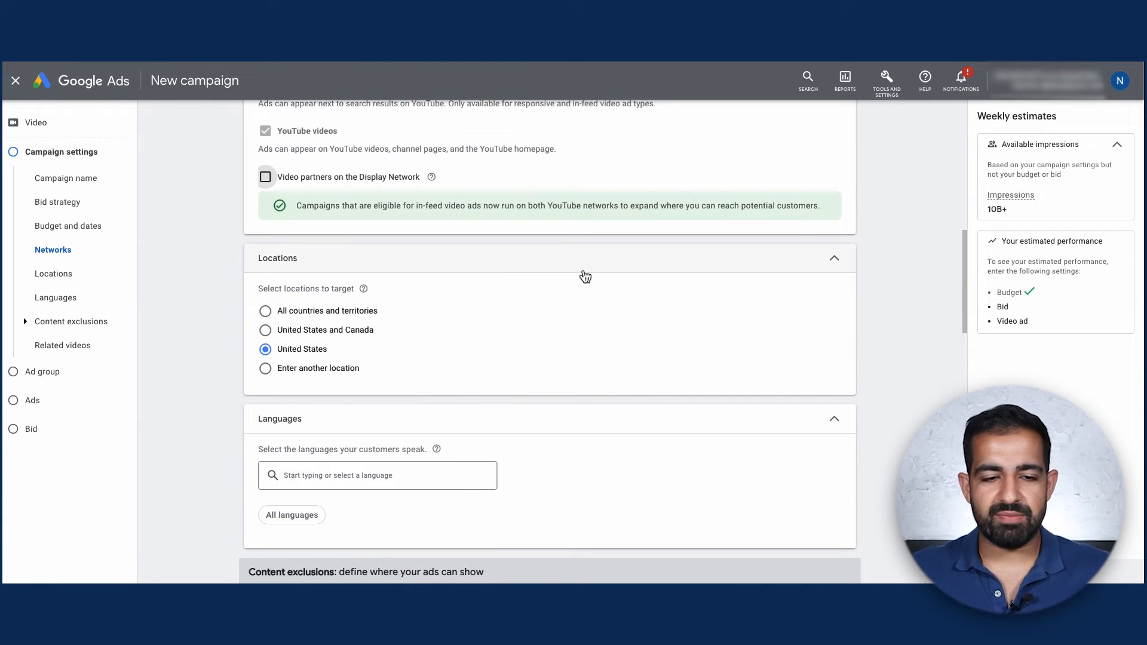
scroll(585, 277, down, 1)
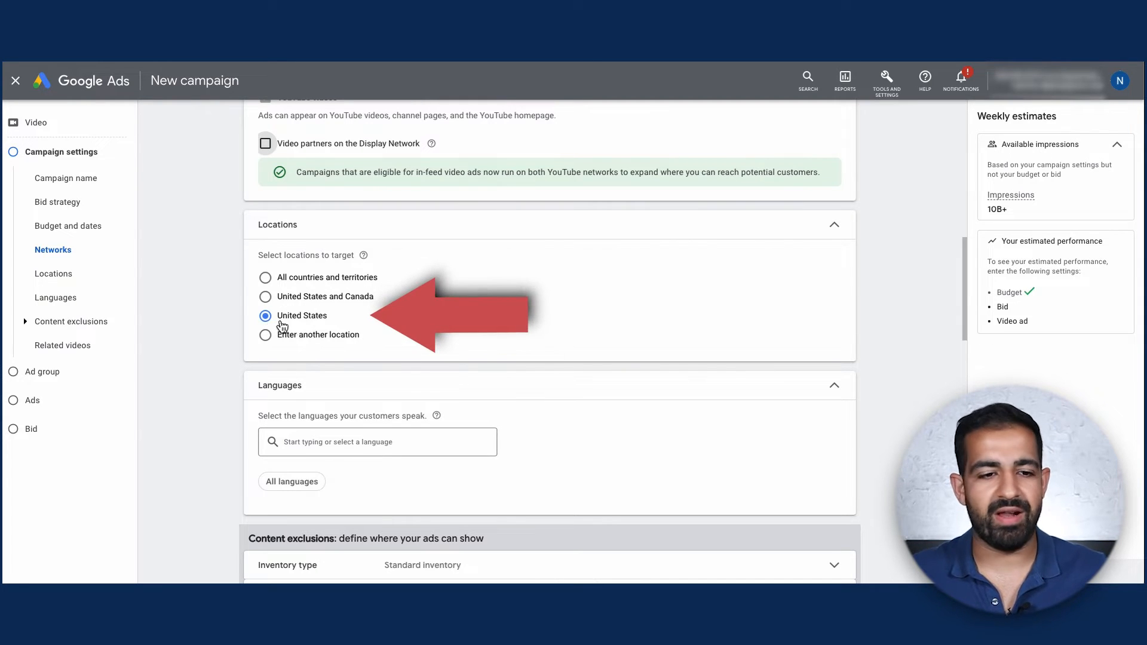
scroll(297, 325, down, 2)
click(341, 354)
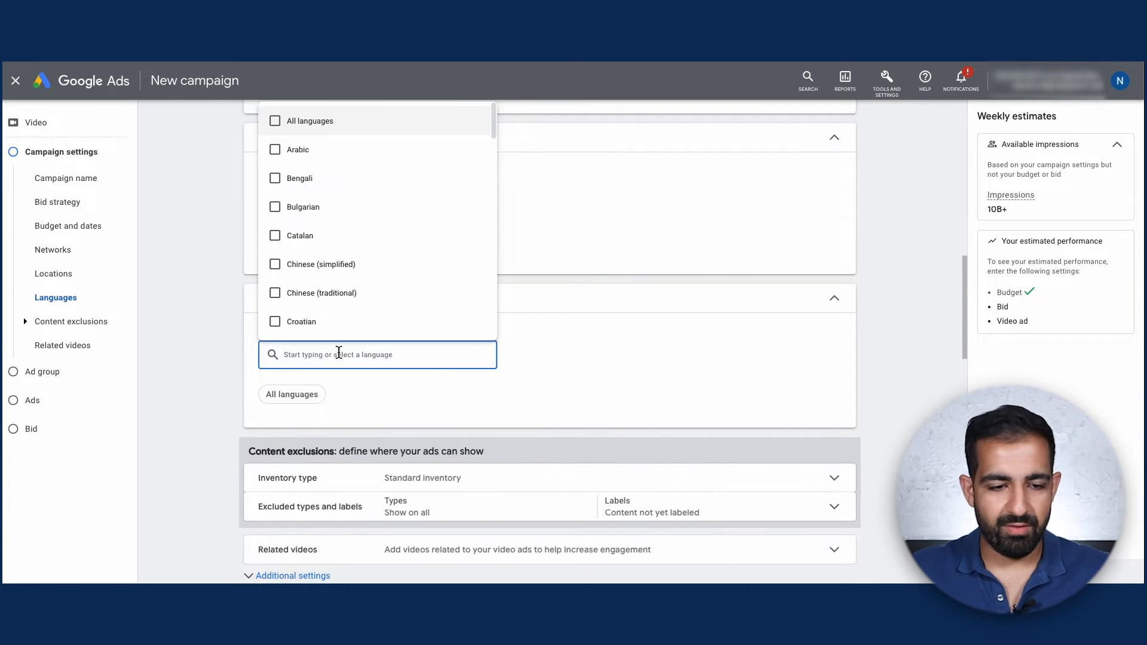
text(eng)
click(328, 389)
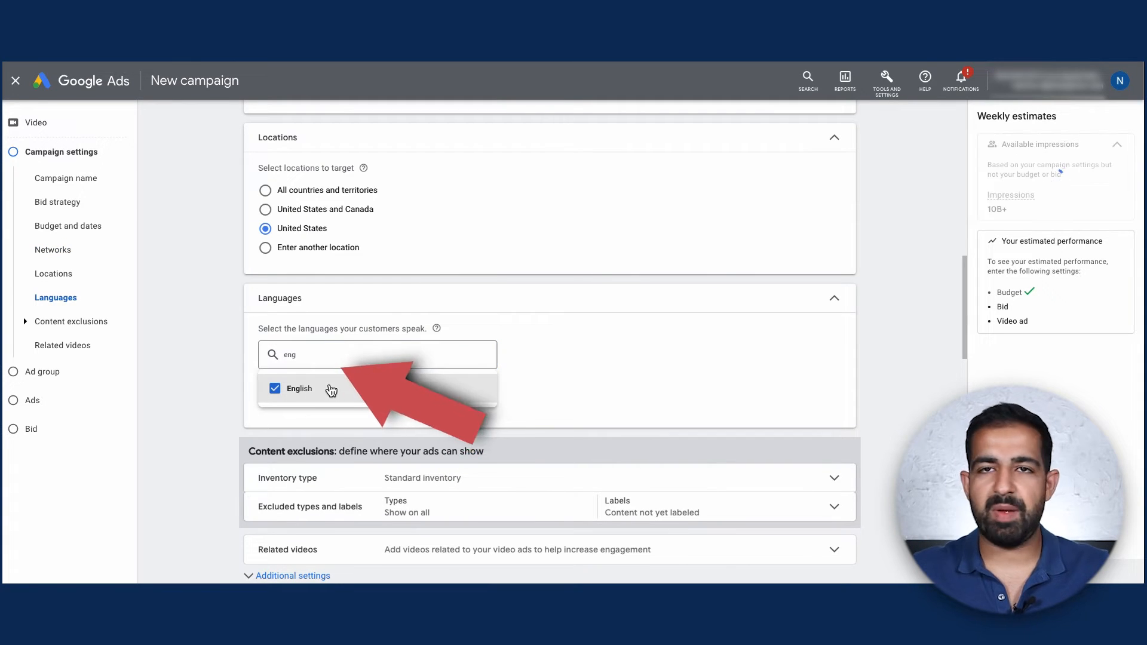
click(647, 346)
Step: Set the content inventory type to Expanded inventory
scroll(647, 346, down, 2)
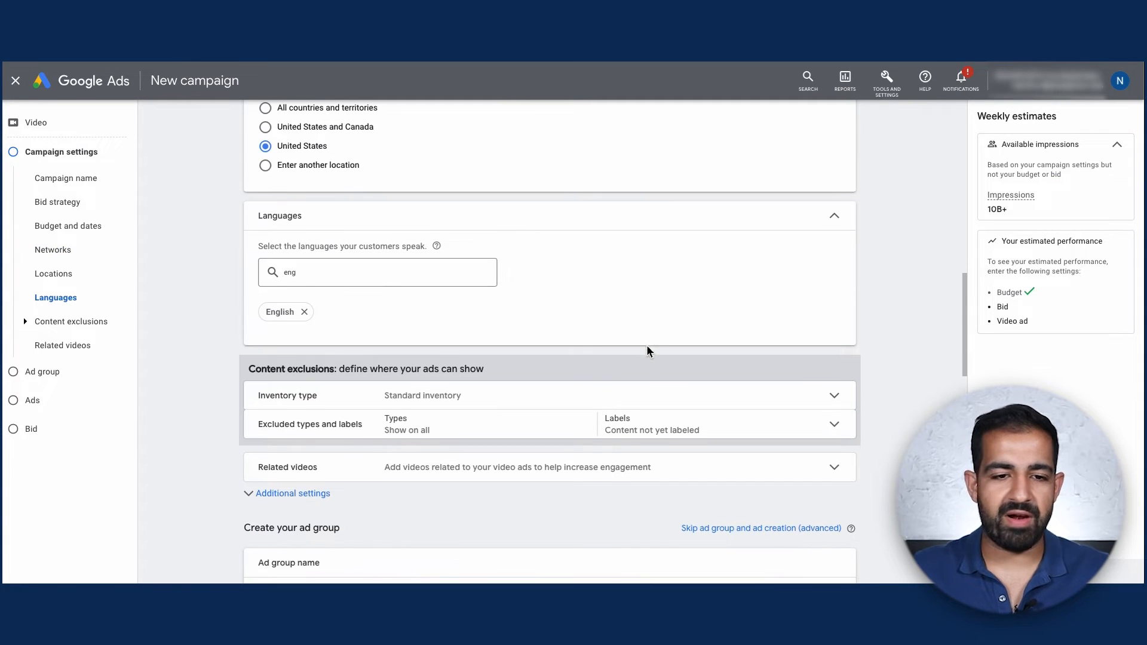
click(648, 392)
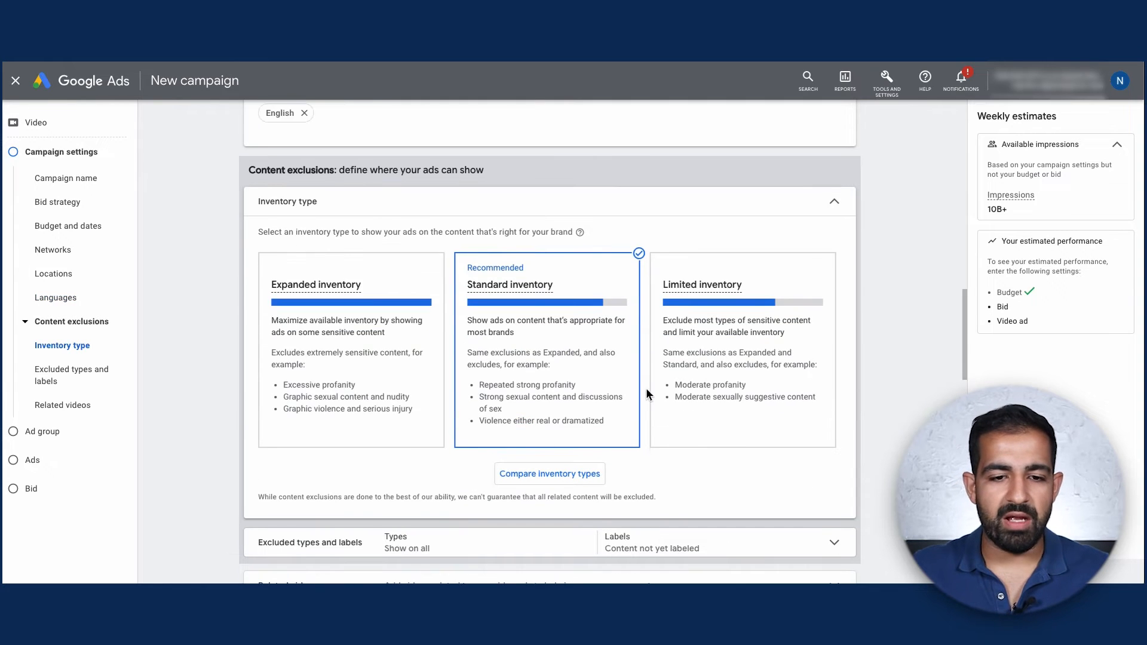
click(354, 340)
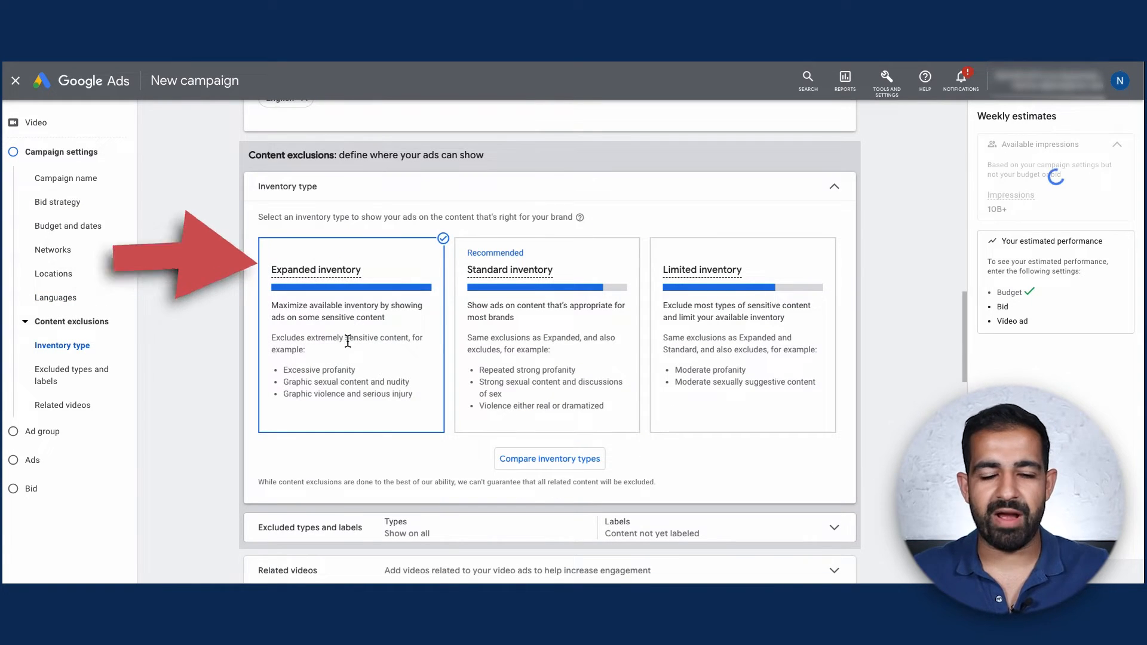
Step: Exclude embedded YouTube videos and live streaming videos from the content where the ads can show
scroll(562, 315, down, 1)
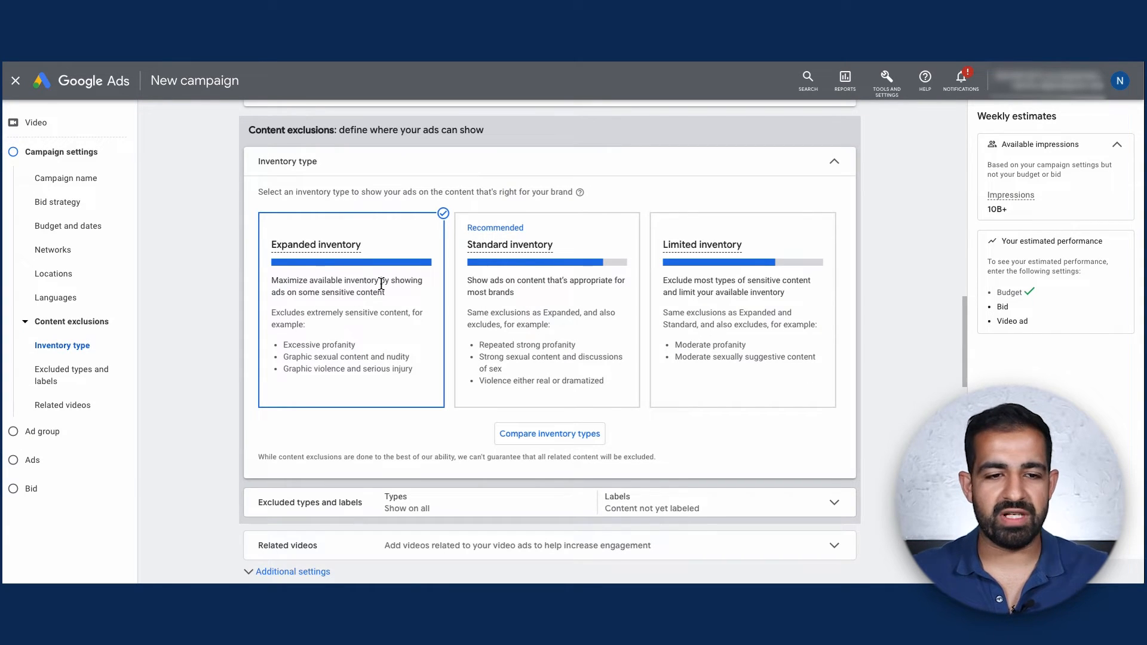
scroll(382, 284, down, 5)
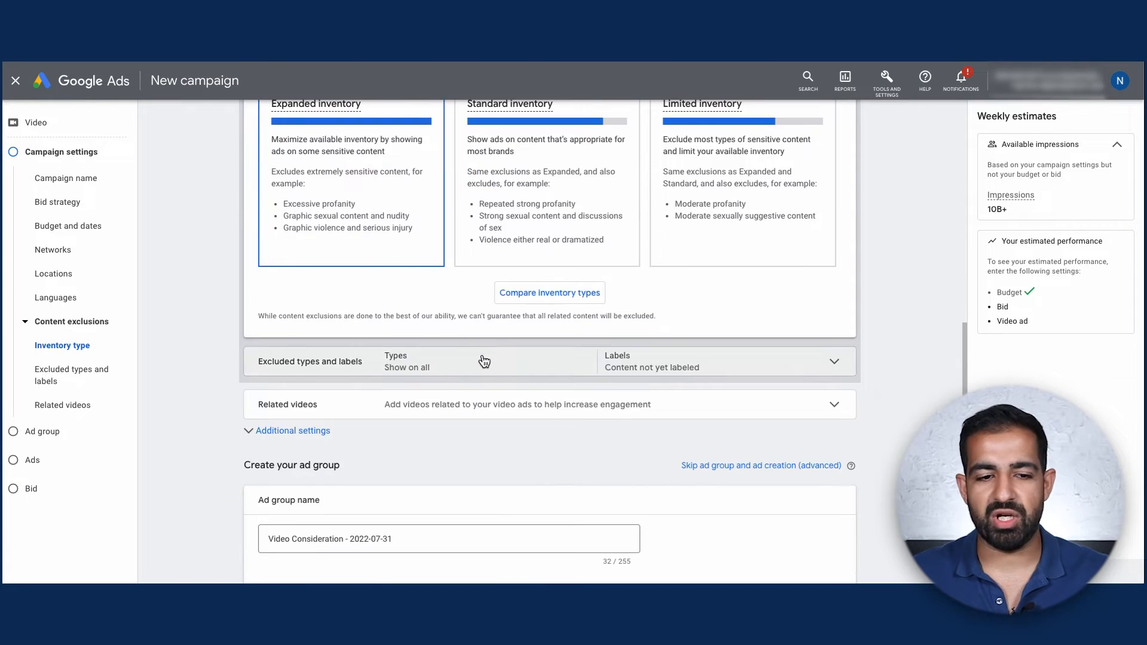
click(482, 361)
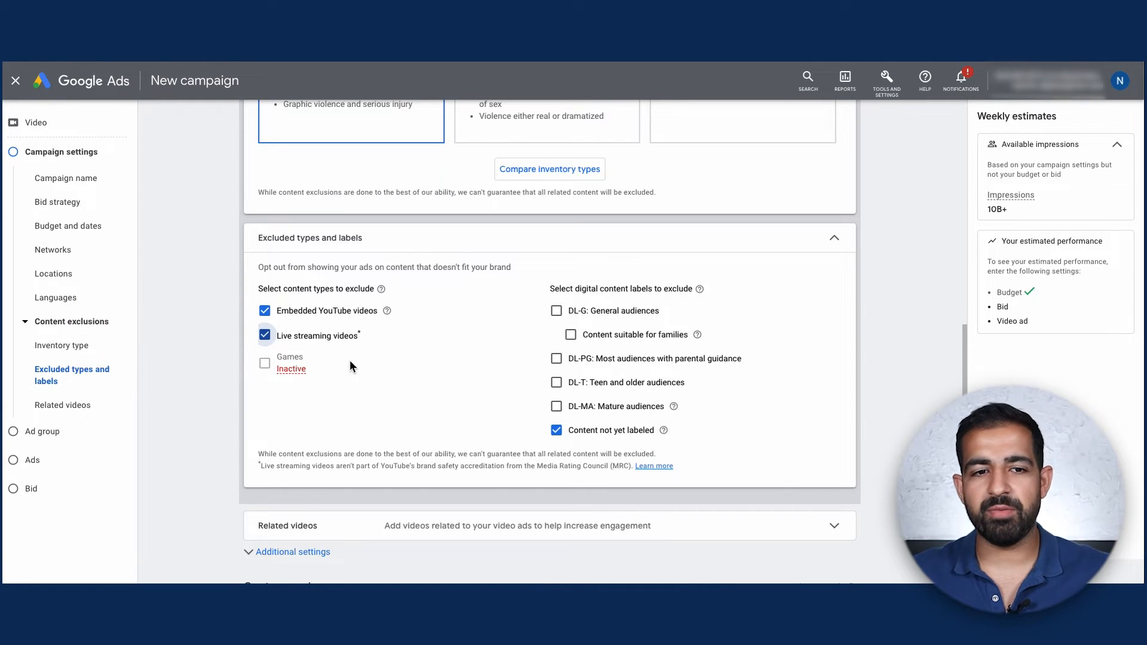
scroll(350, 362, down, 3)
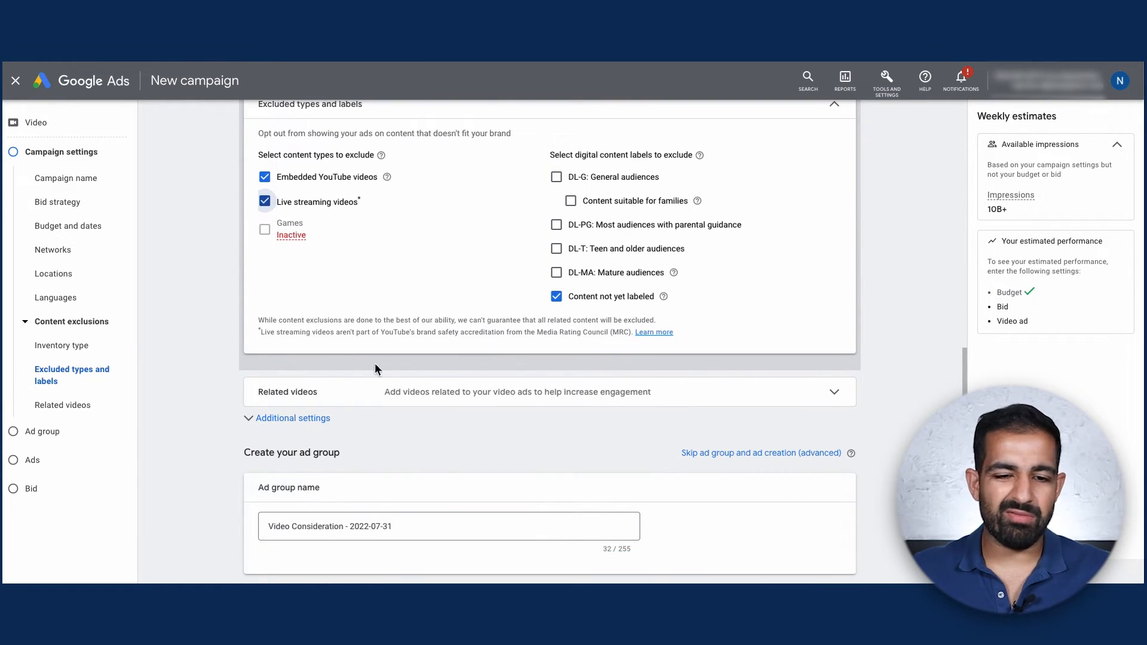
click(519, 395)
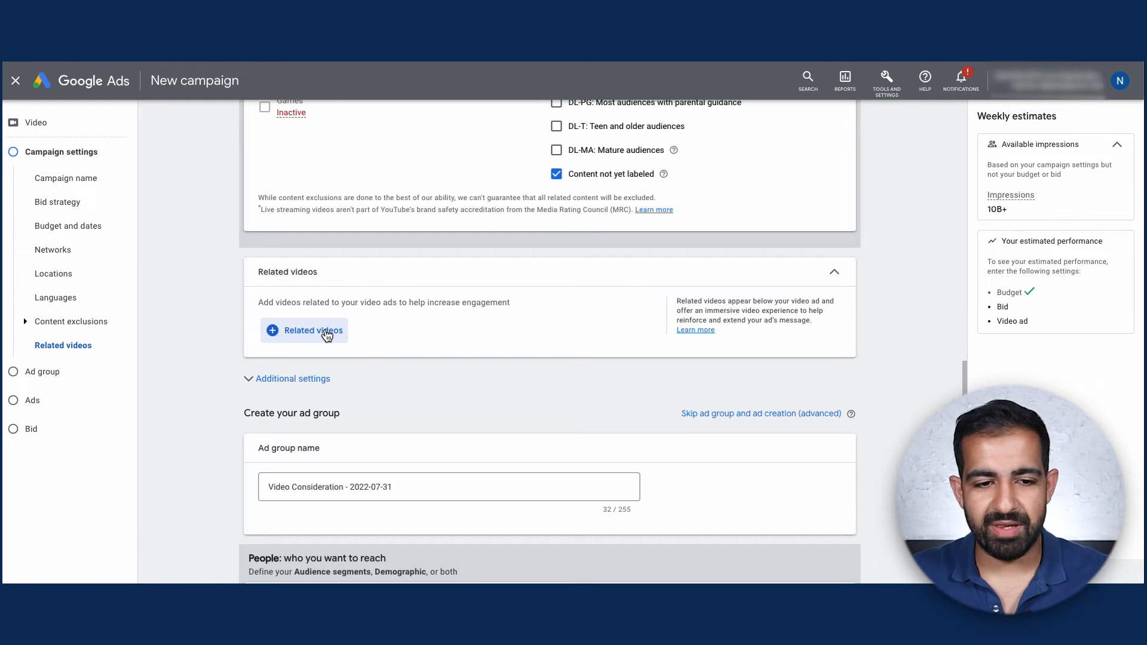
click(327, 332)
click(383, 203)
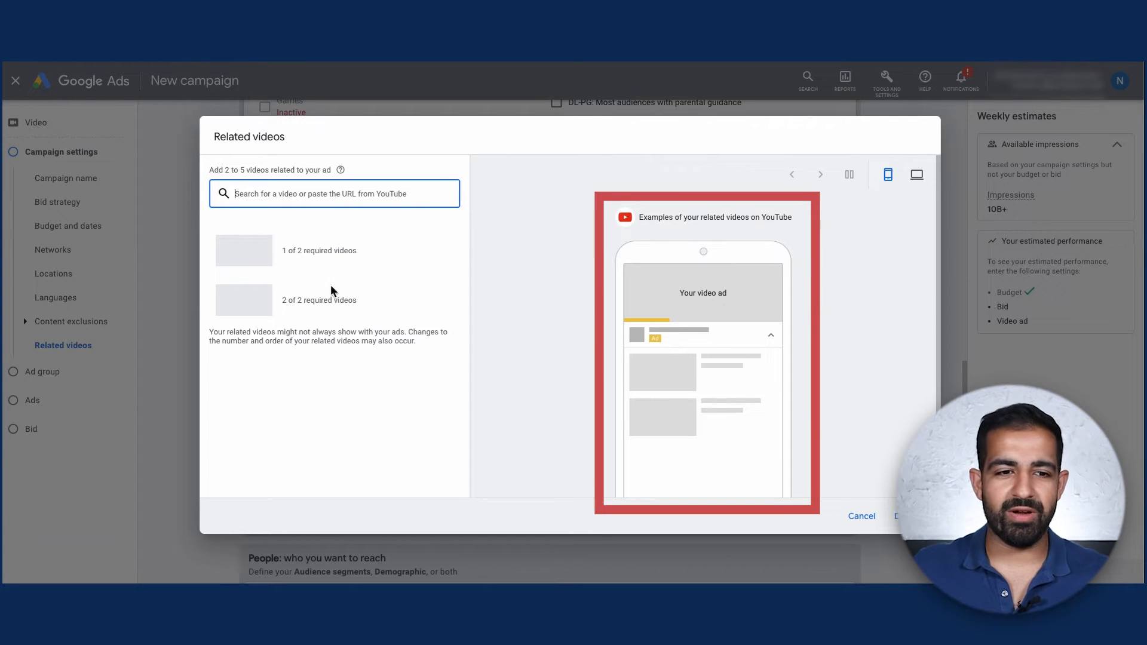
text(https://www.youtube.com/watch?v=nfkR-54ic1s&ab_channel=LinxDigital)
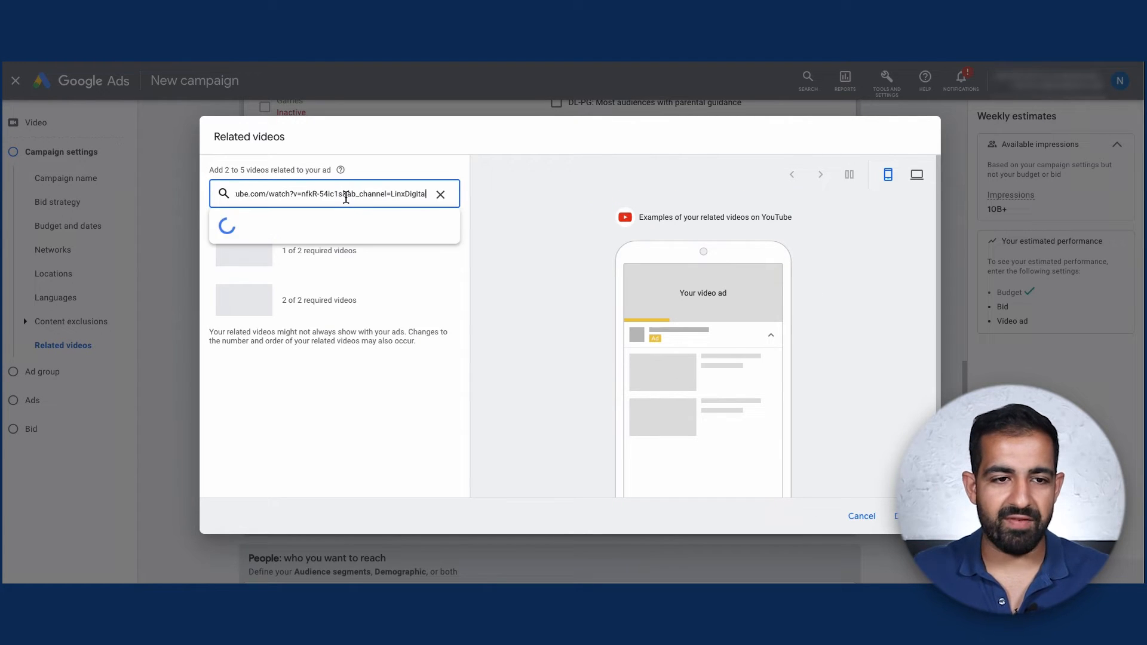
click(348, 233)
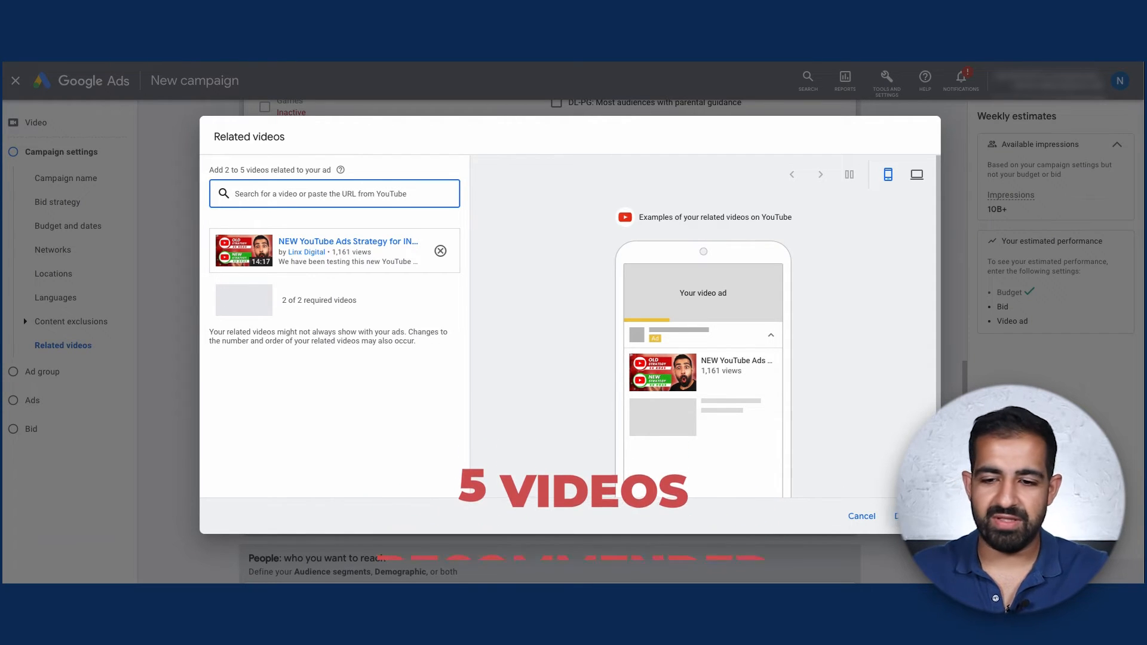
Step: Try to save the related videos with only one video, and discard the unsaved changes
click(407, 287)
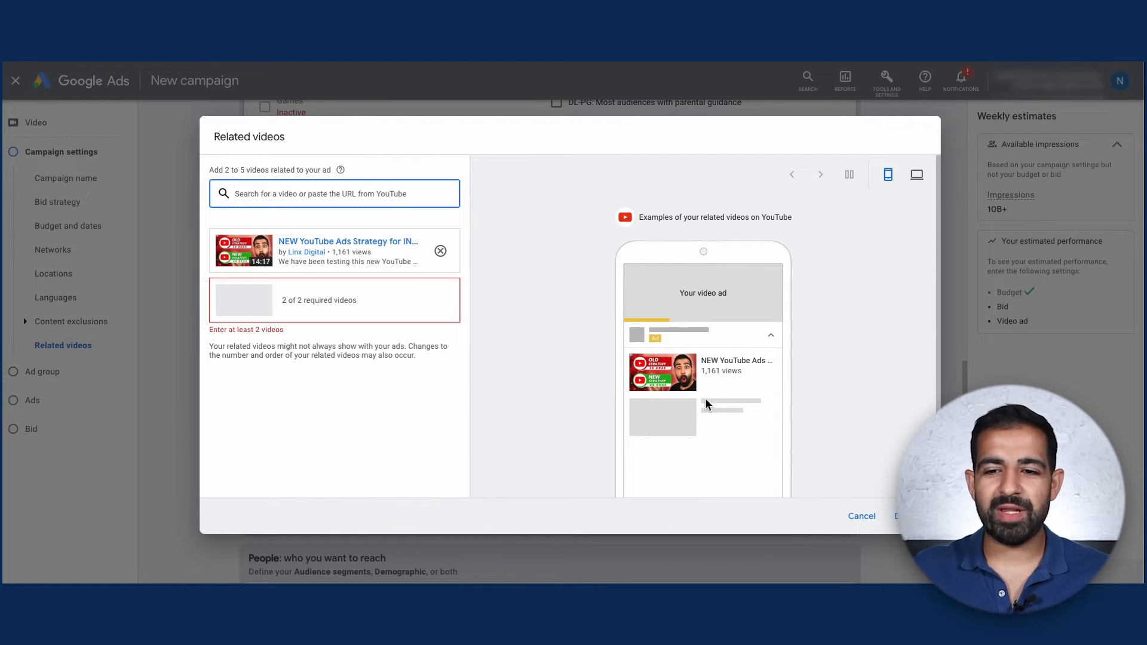
click(860, 516)
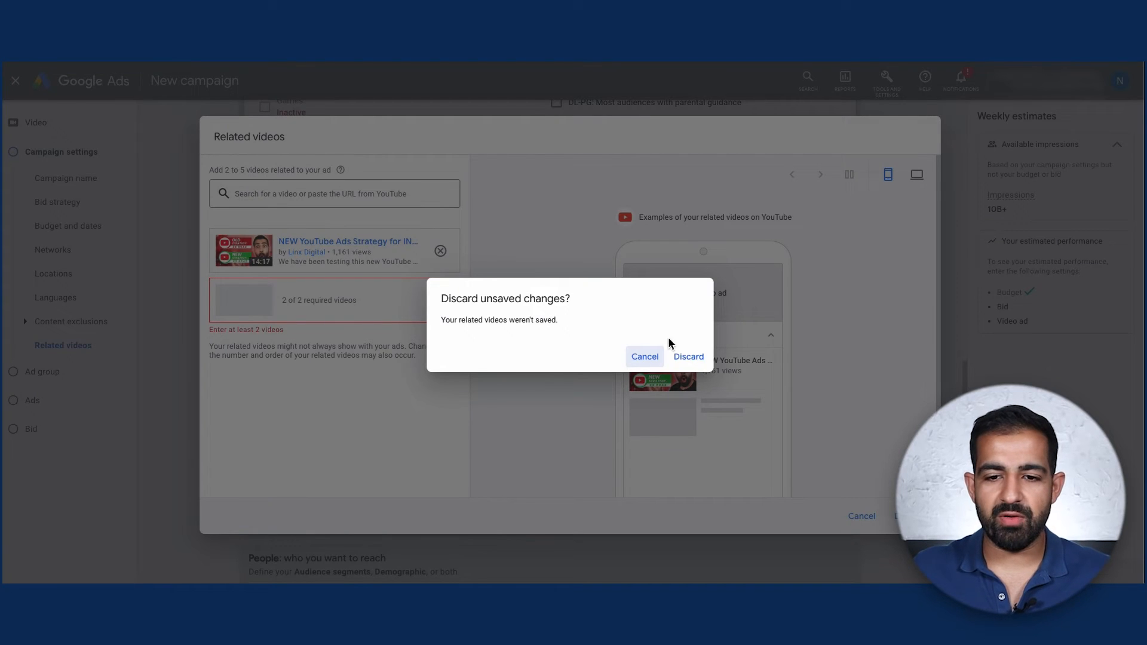
click(690, 358)
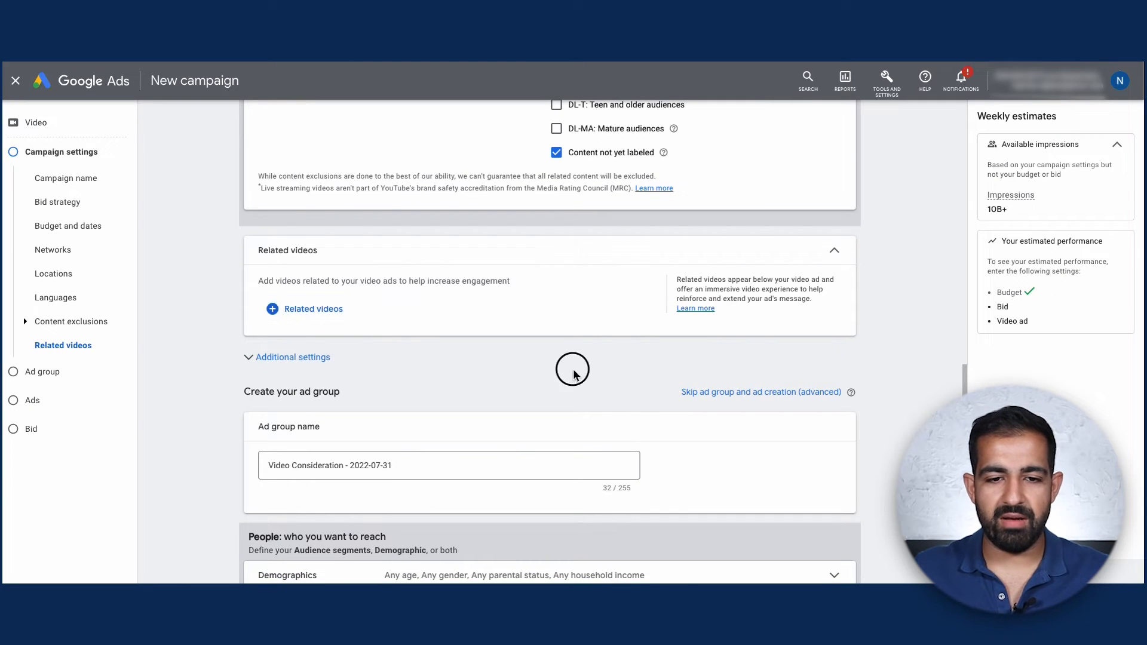
Step: Set specific device targeting for computers, mobile phones and tablets, leaving out TV screens
click(572, 357)
scroll(571, 358, down, 1)
click(585, 332)
click(398, 360)
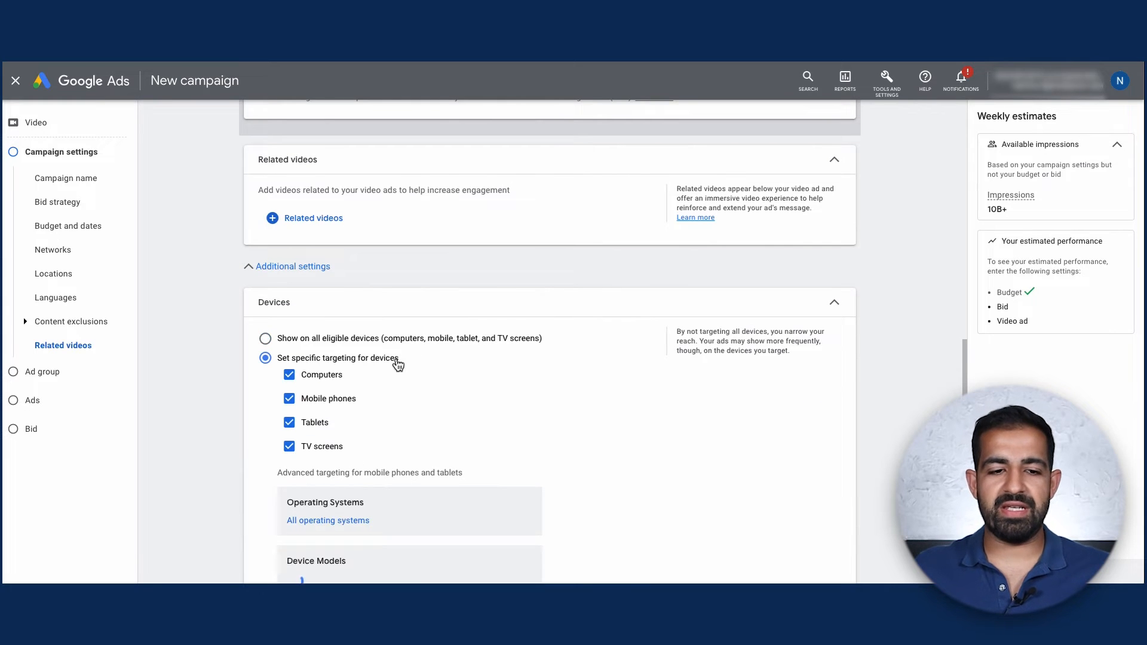
scroll(398, 365, down, 1)
click(288, 369)
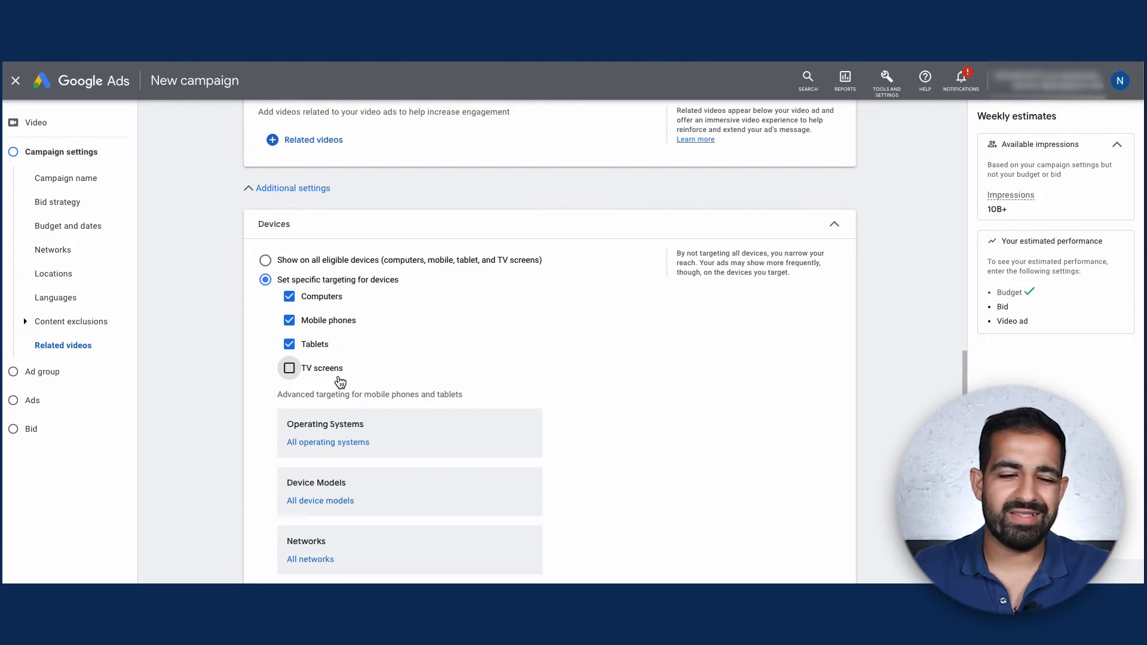
Step: Enable both the impression frequency cap and the view frequency cap, each counted per day
scroll(341, 382, down, 6)
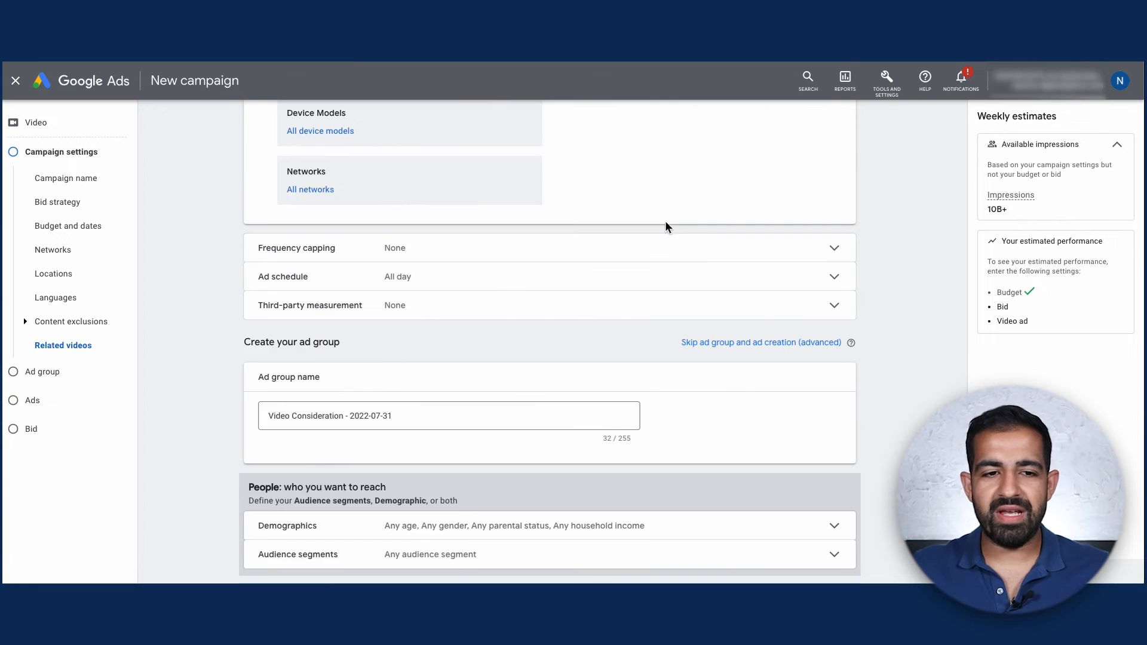
click(664, 242)
scroll(664, 241, down, 1)
click(266, 237)
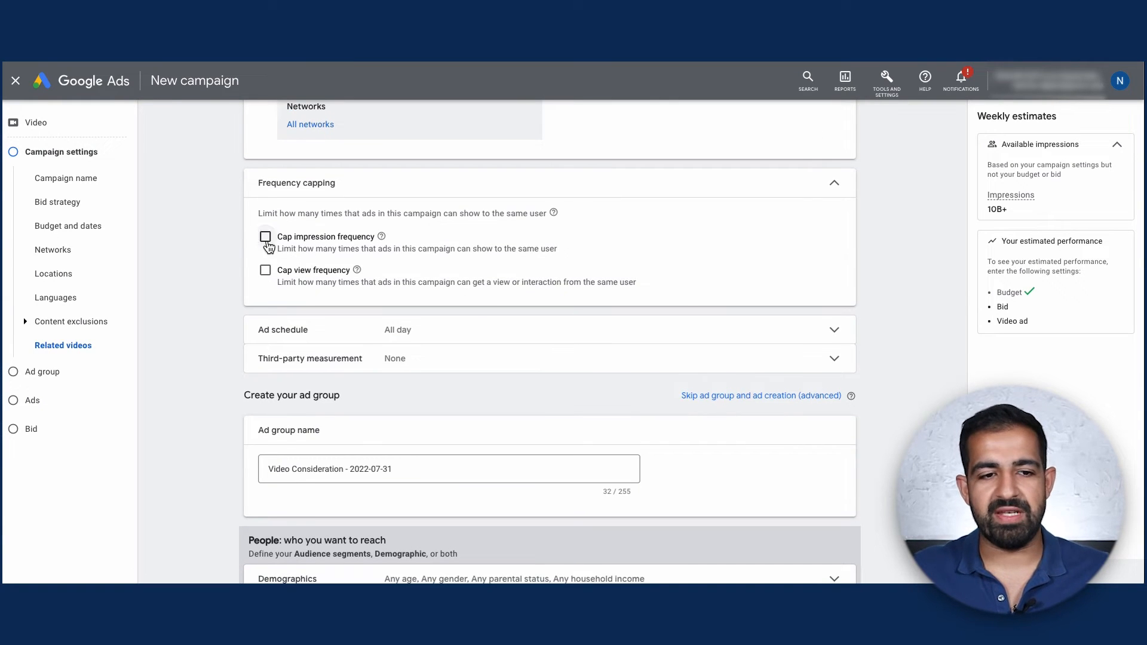
double_click(260, 383)
click(265, 372)
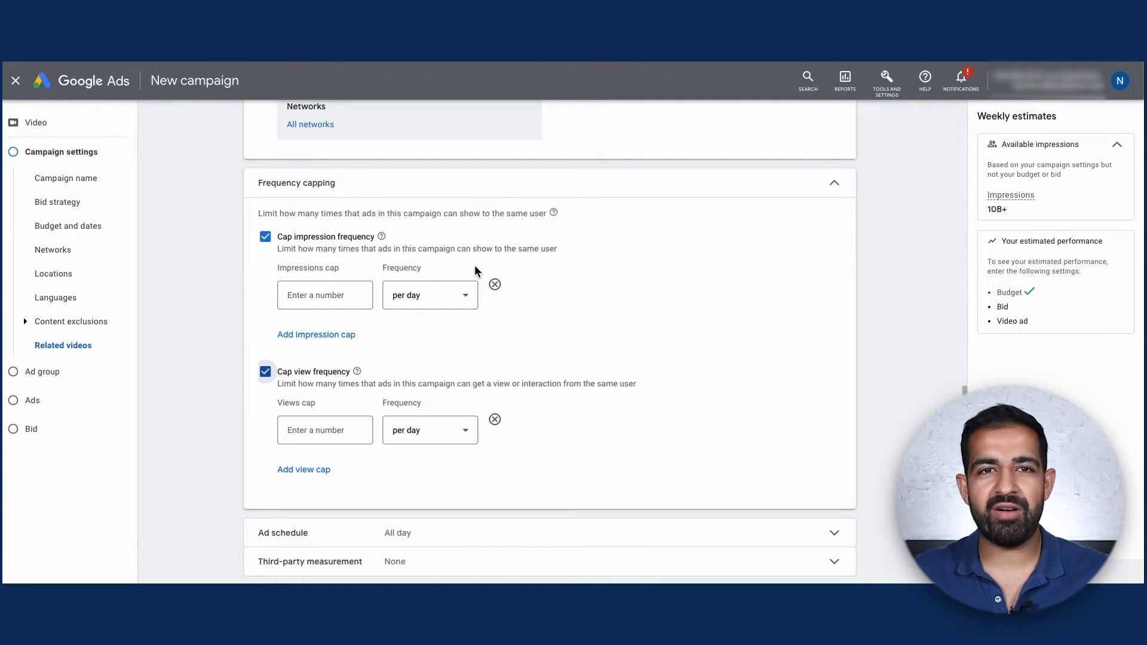
Step: Set the impression frequency cap to 4 per week and the view frequency cap to 2 per week
click(329, 298)
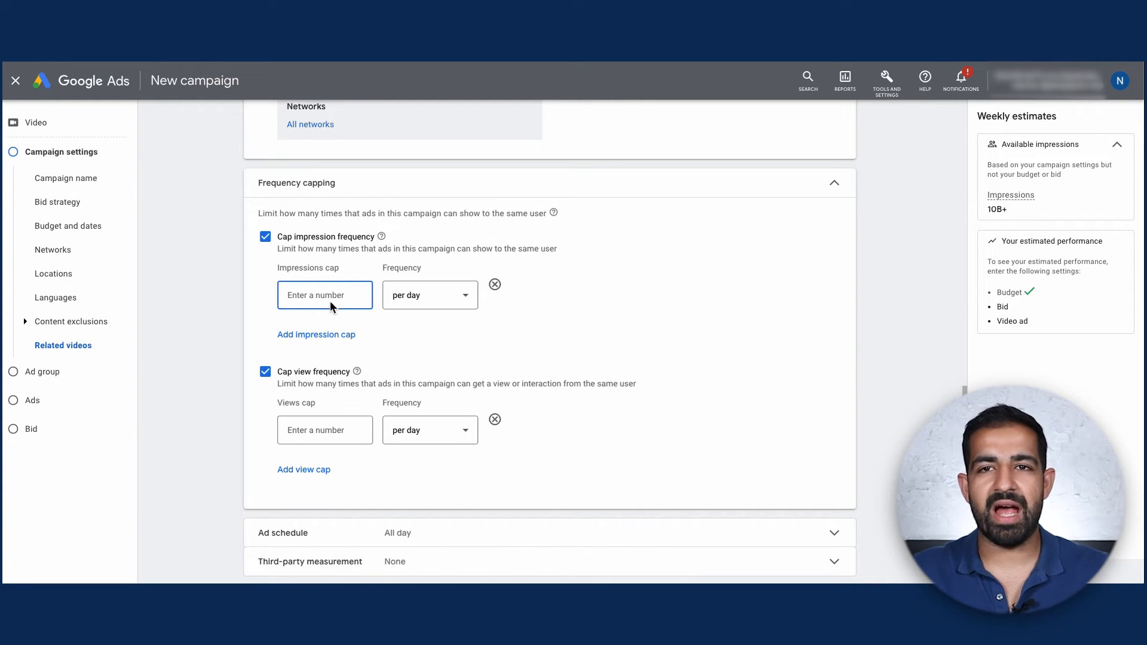
click(407, 306)
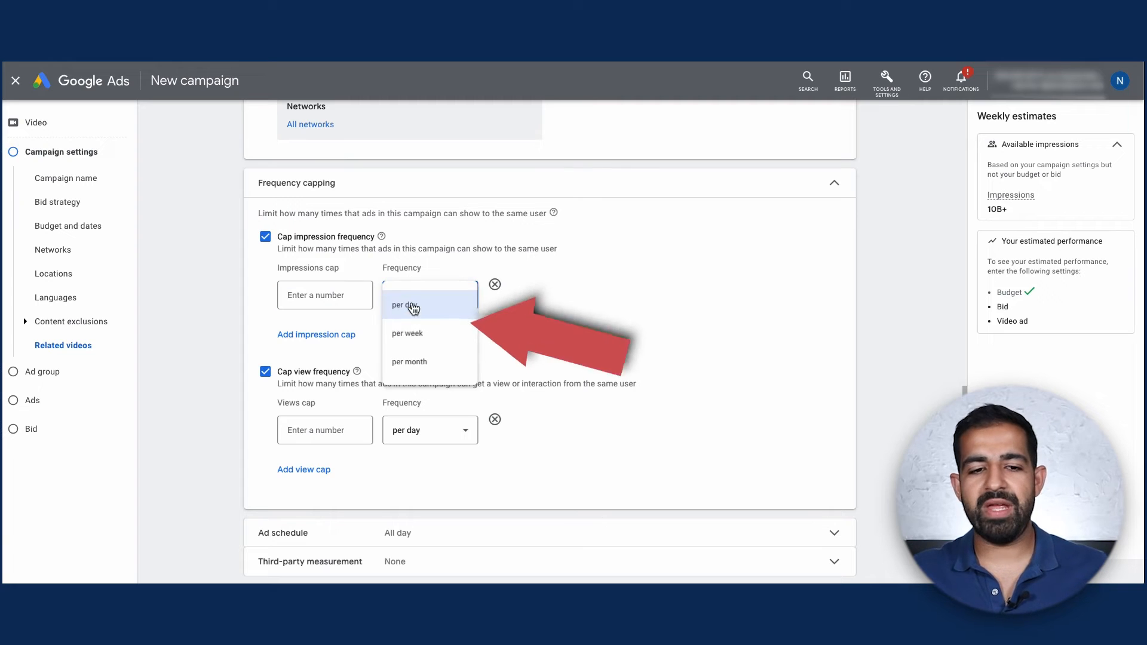
click(419, 332)
text(4)
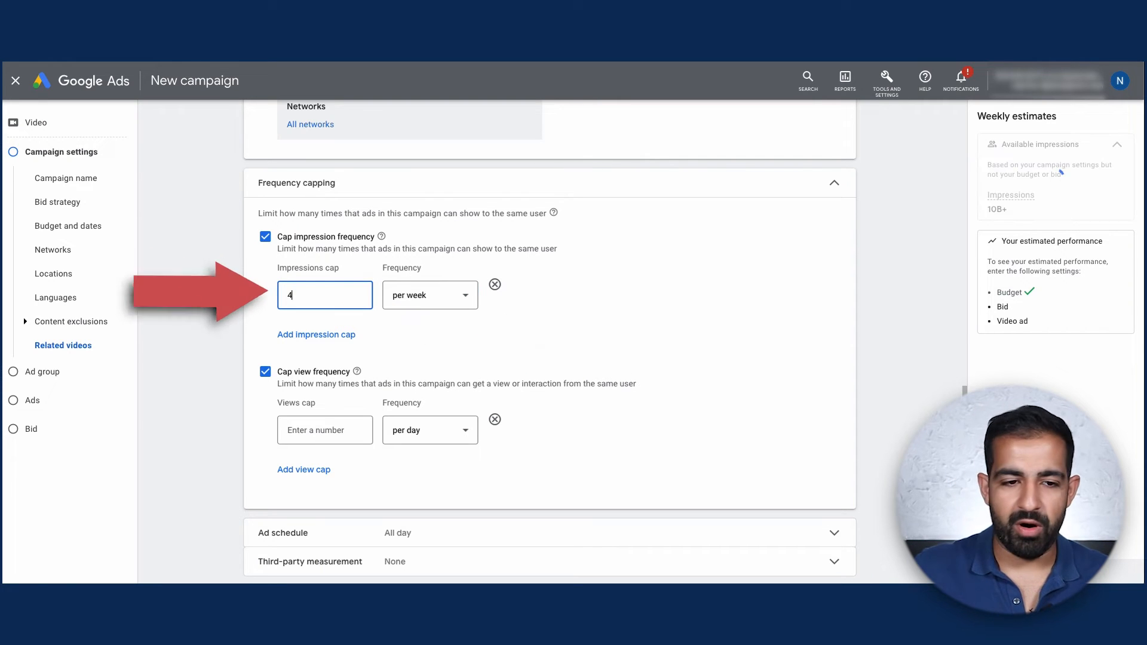
click(436, 435)
click(440, 468)
click(352, 423)
text(2)
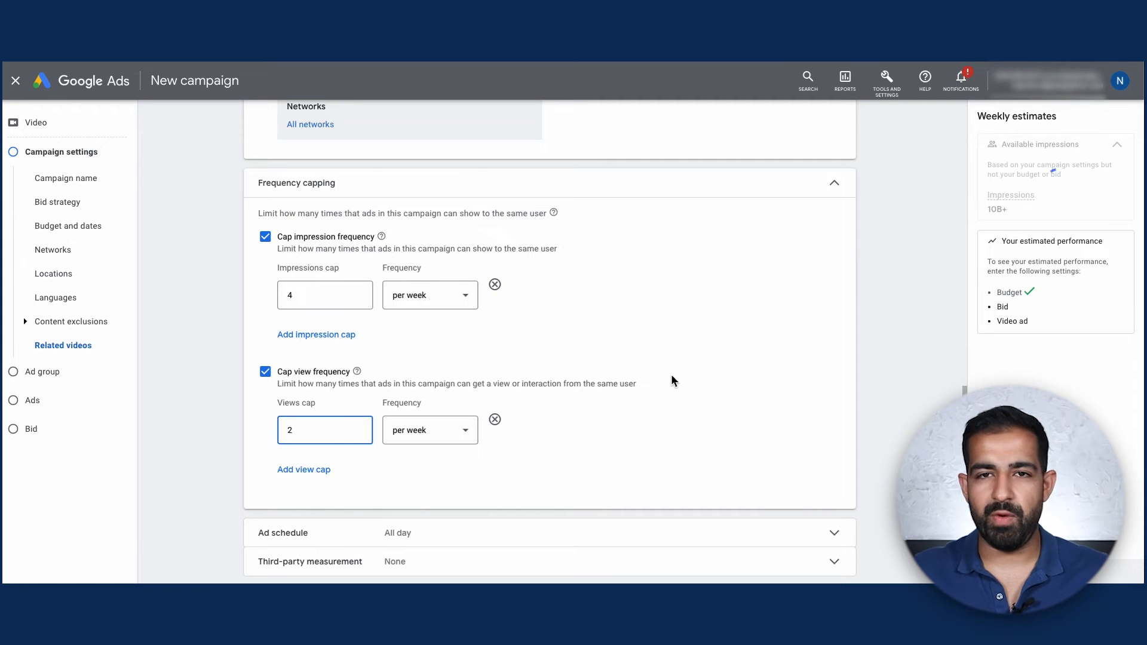
Step: Review the ad schedule and third-party measurement settings, and the ad group's people and content targeting options
scroll(672, 377, down, 3)
click(671, 377)
click(616, 438)
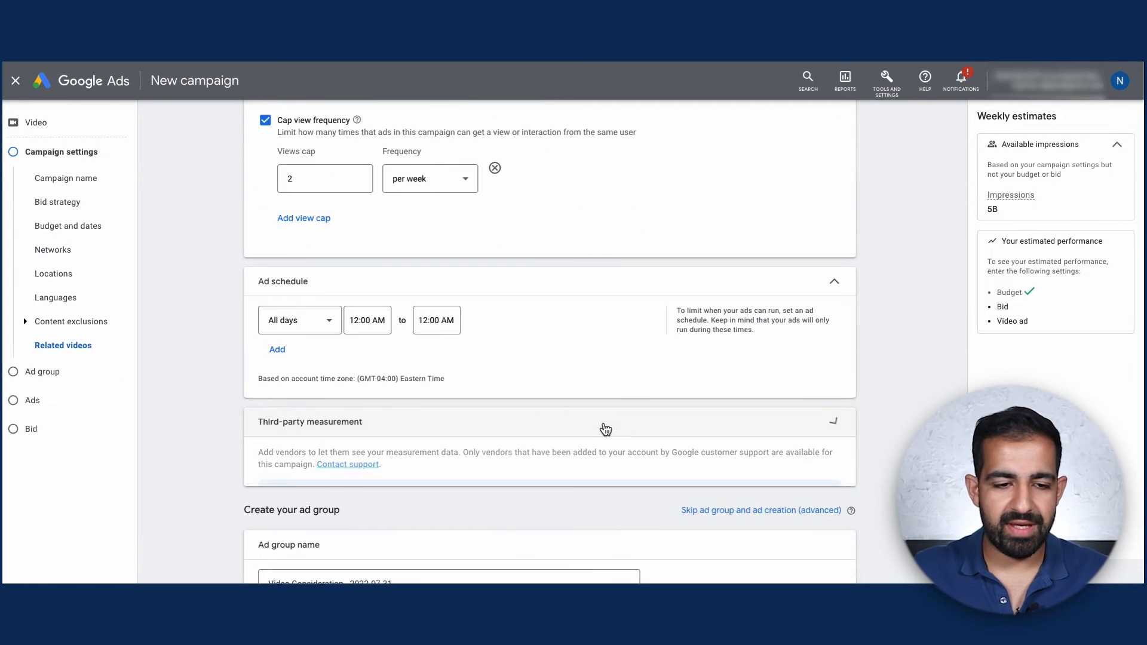
scroll(605, 425, down, 5)
scroll(602, 426, down, 3)
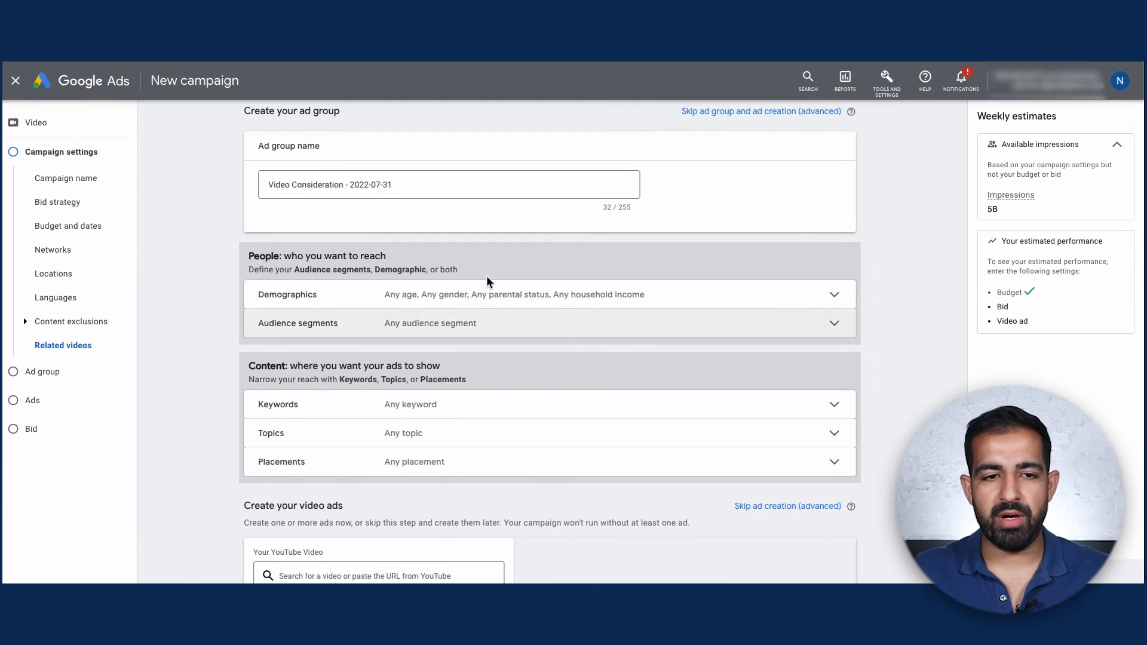
scroll(898, 233, down, 3)
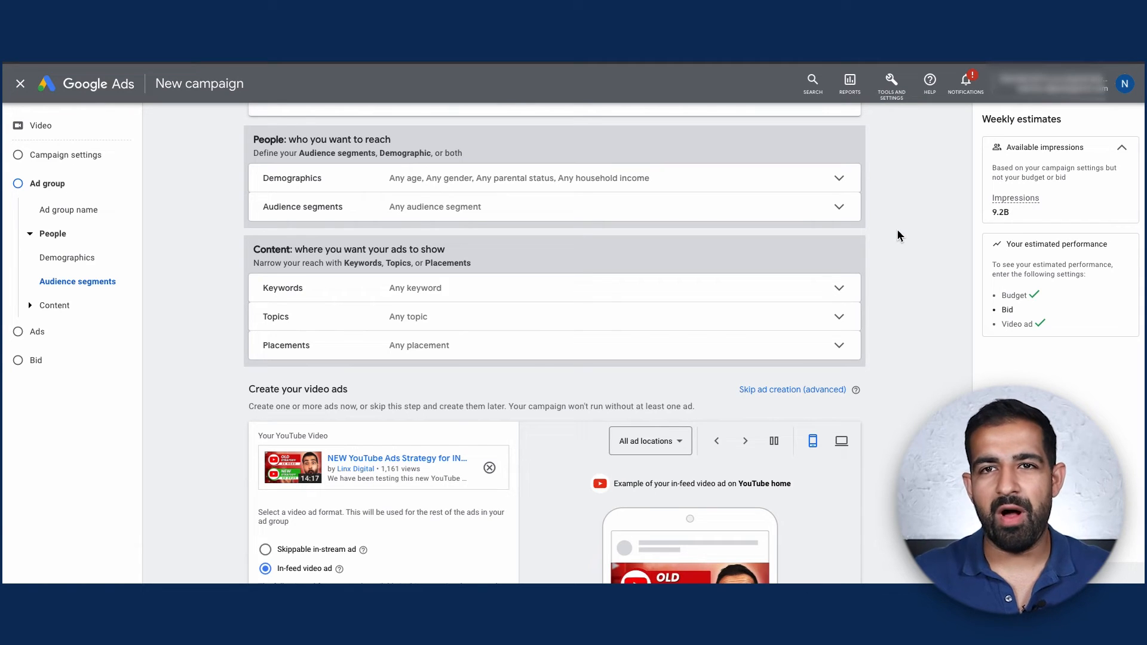
click(598, 292)
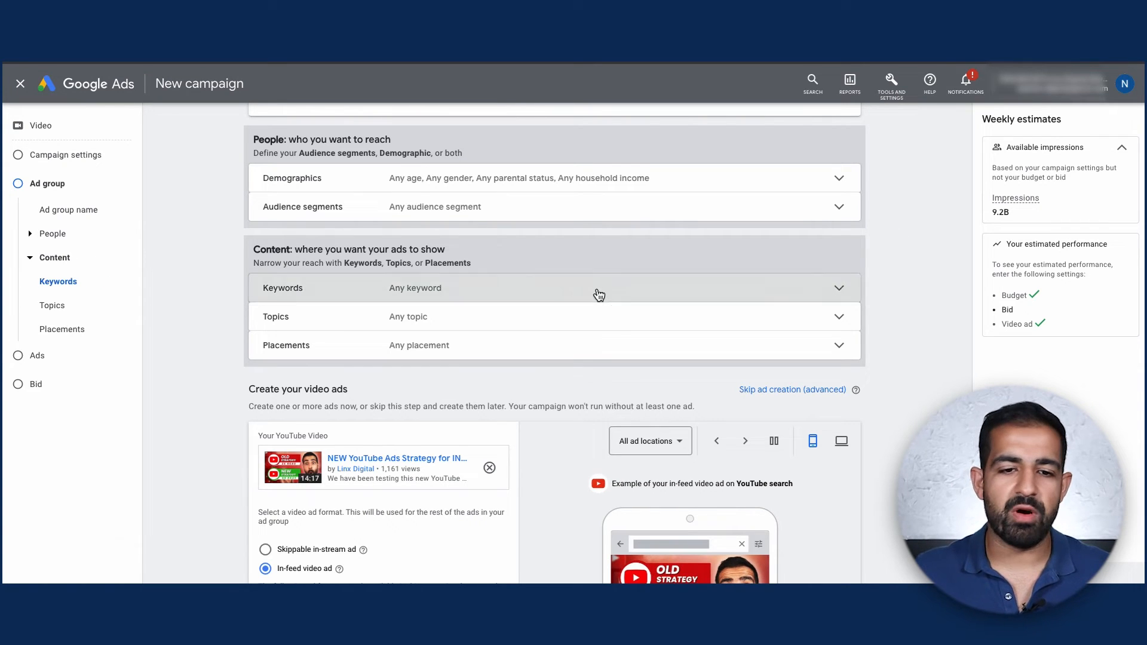
click(750, 304)
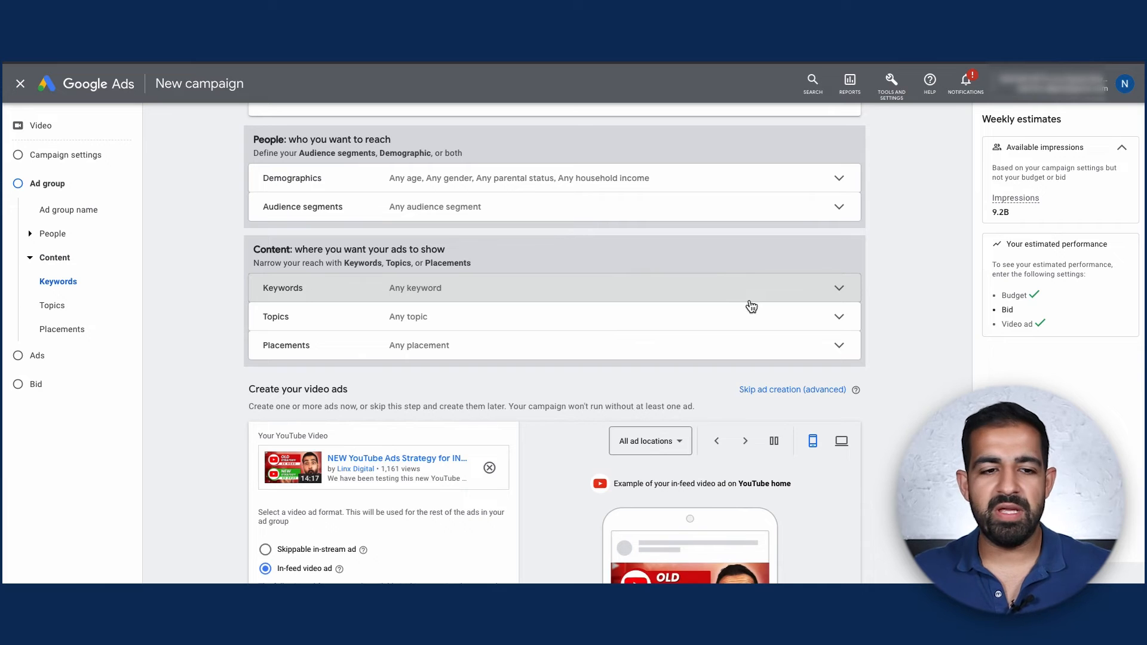
click(751, 303)
click(482, 304)
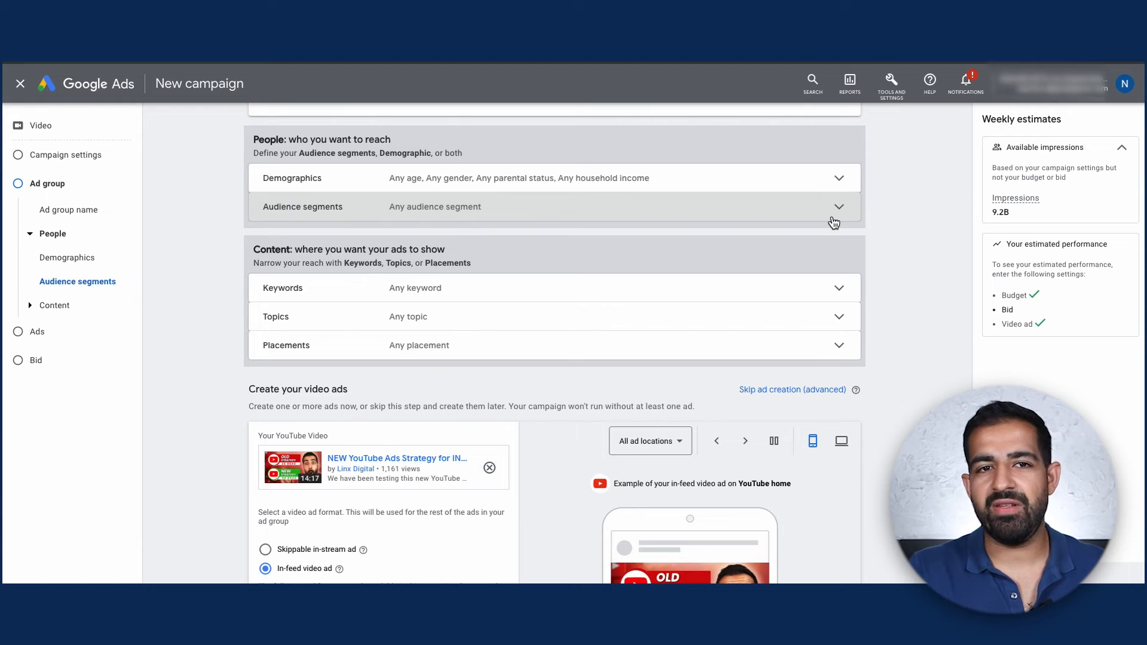
Step: Target the in-market audience segment Activewear under Apparel & Accessories for the ad group
click(833, 218)
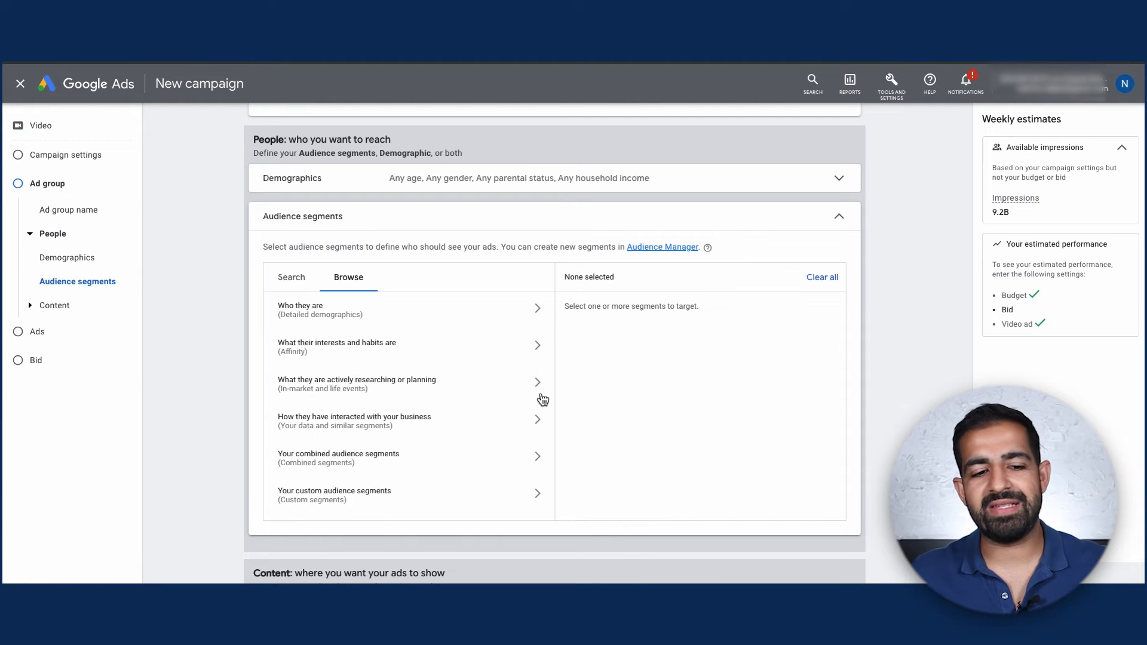
click(542, 396)
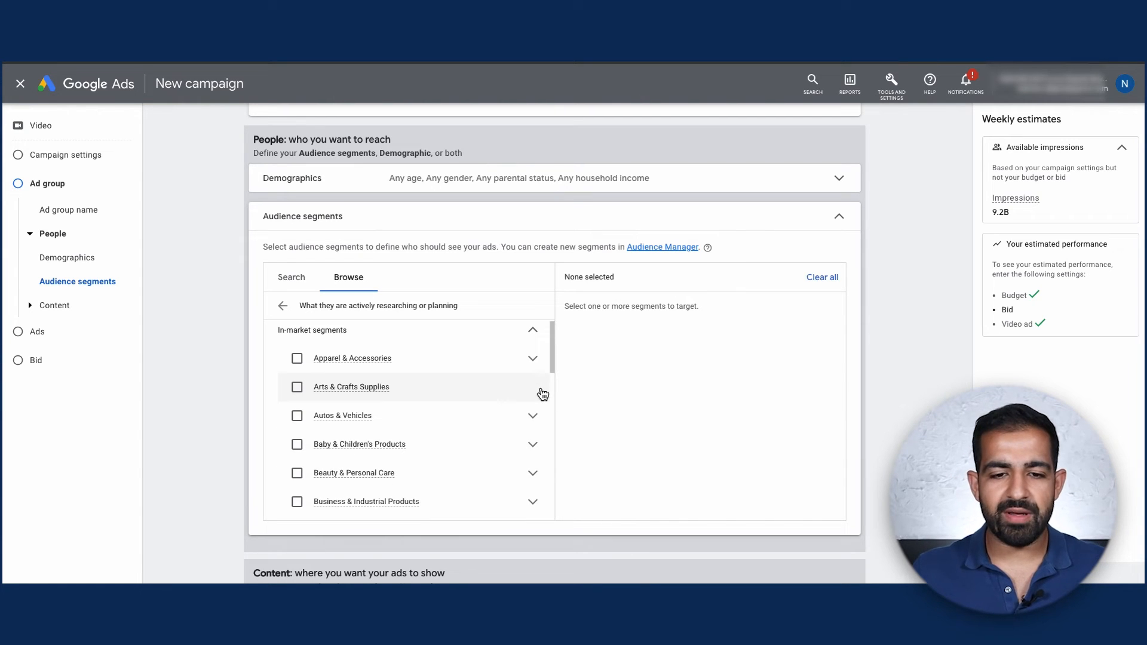
click(536, 366)
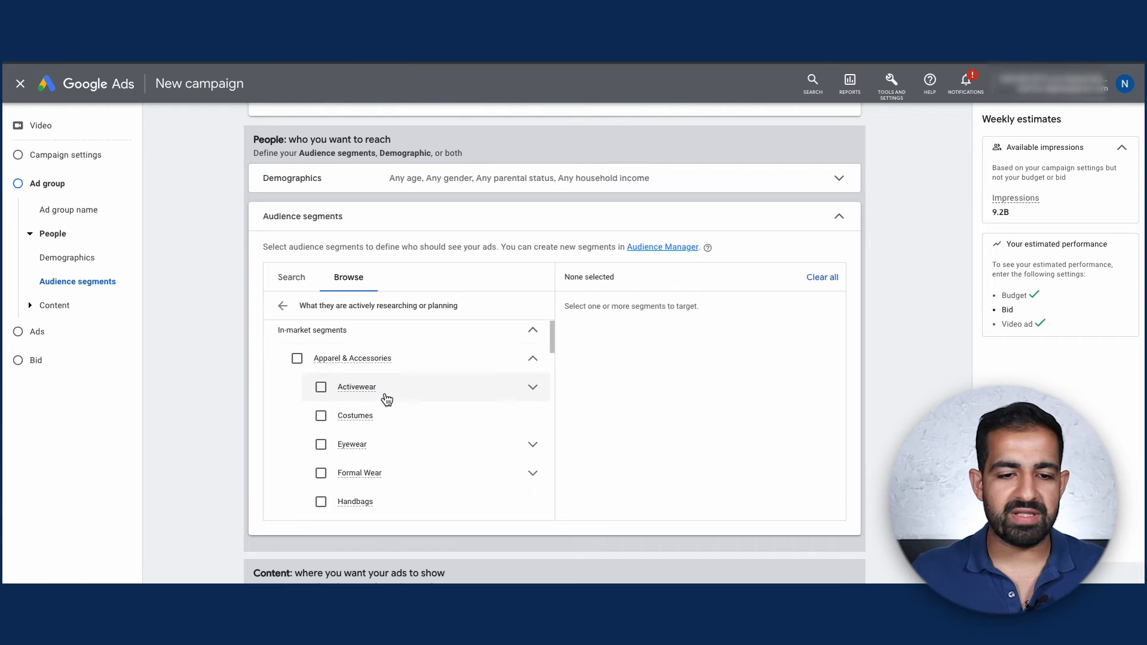
click(321, 387)
scroll(652, 435, down, 1)
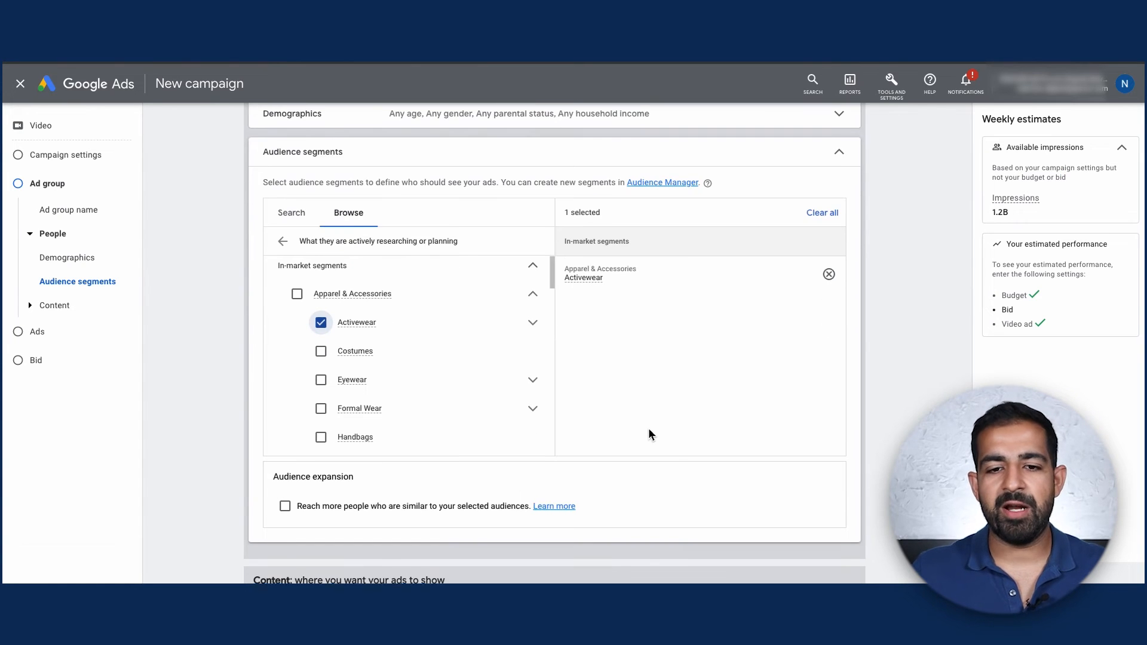
Step: Add the Linx Digital video "NEW YouTube Ads Strategy for IN..." as the ad's YouTube video and choose the in-feed video ad format
scroll(650, 435, down, 1)
scroll(650, 435, up, 2)
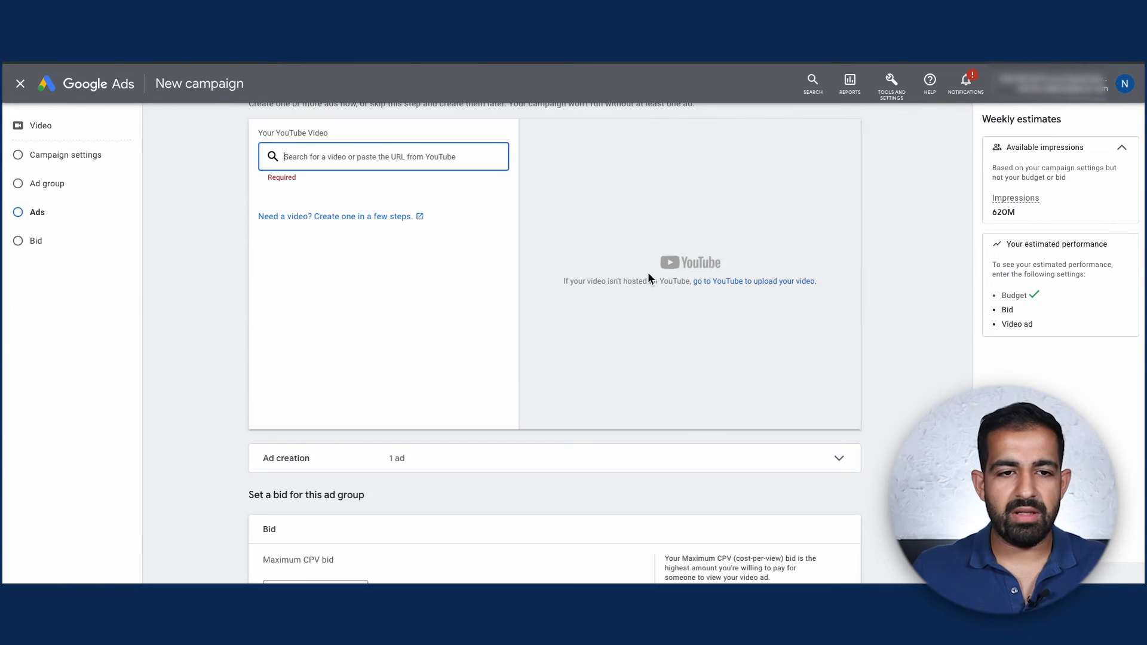
scroll(648, 273, up, 3)
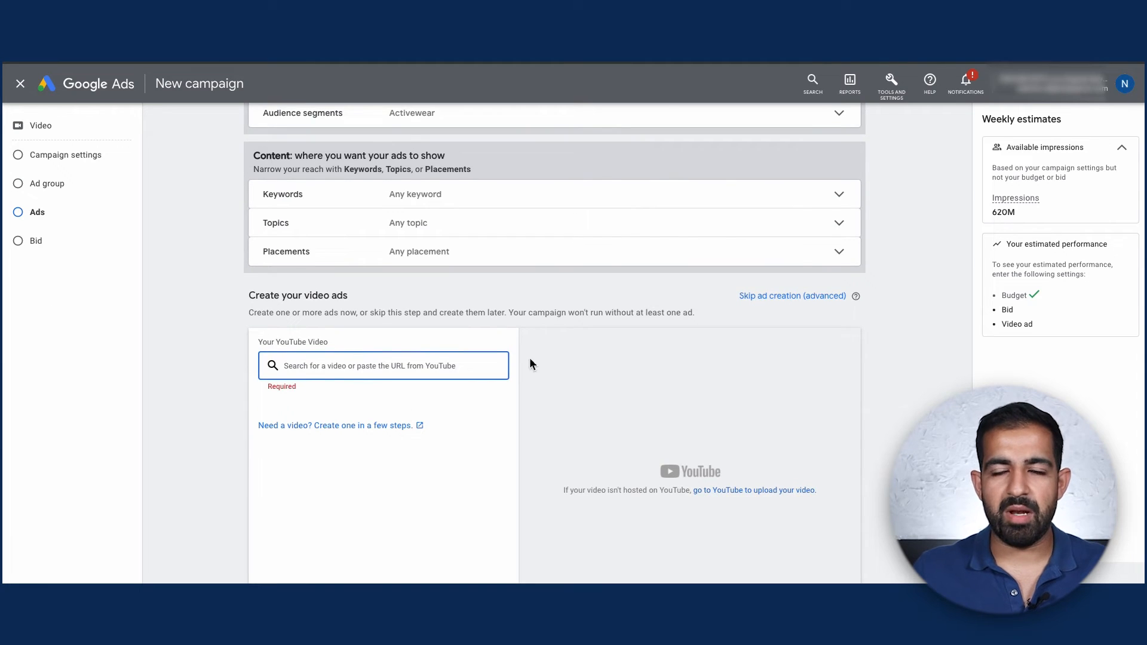
scroll(587, 335, down, 2)
click(445, 266)
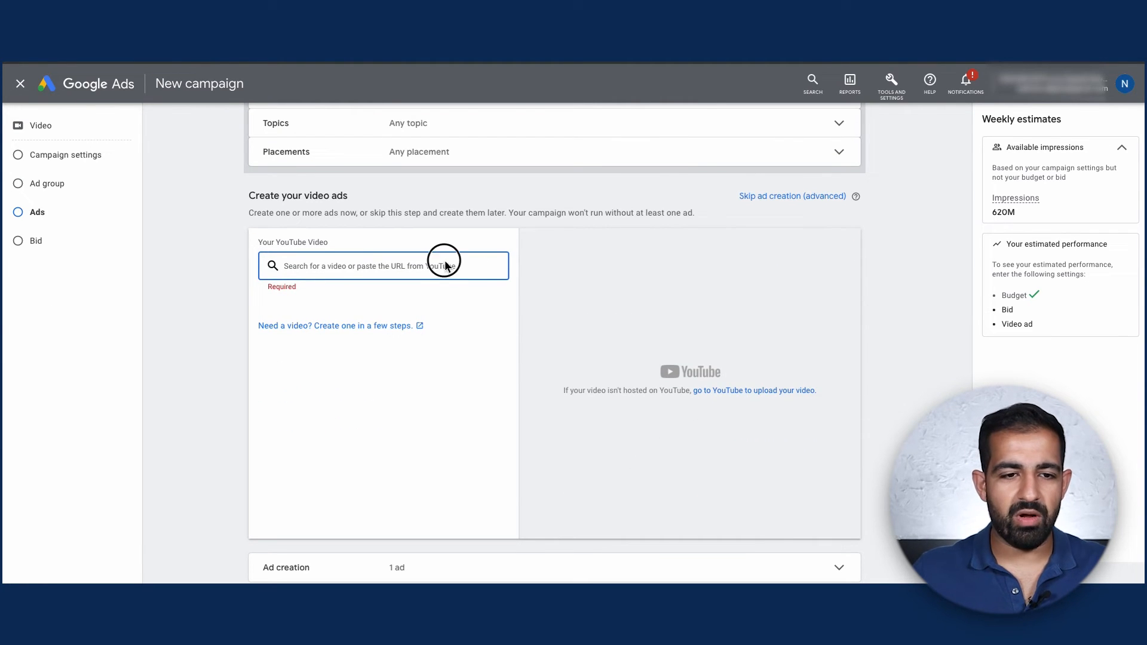
key(super+v)
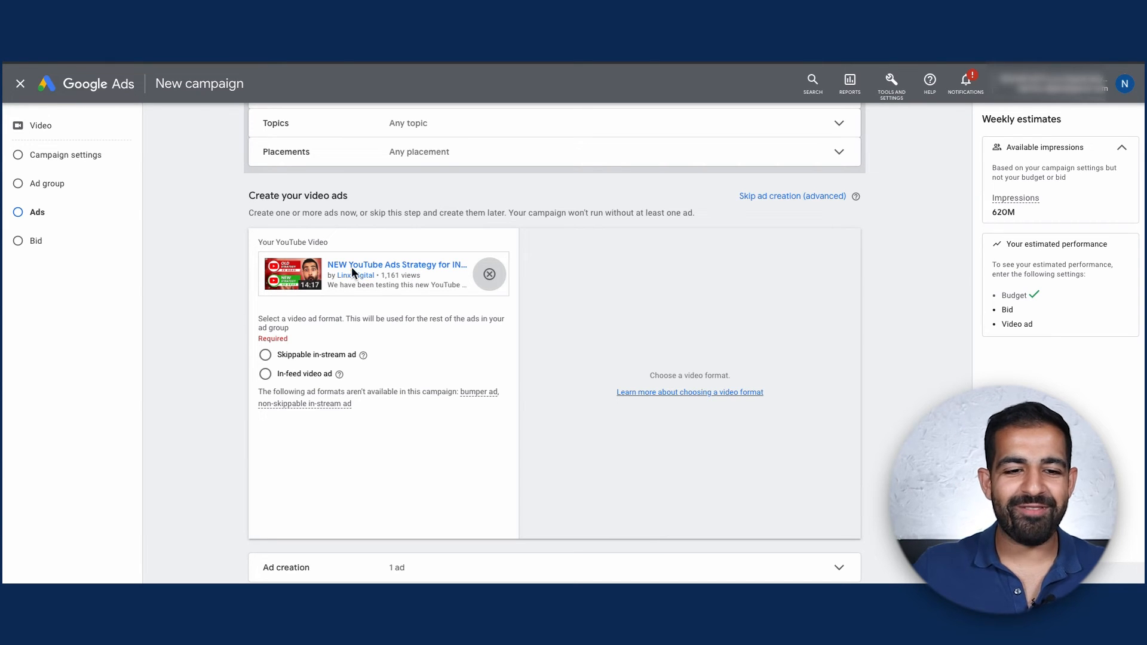
click(266, 374)
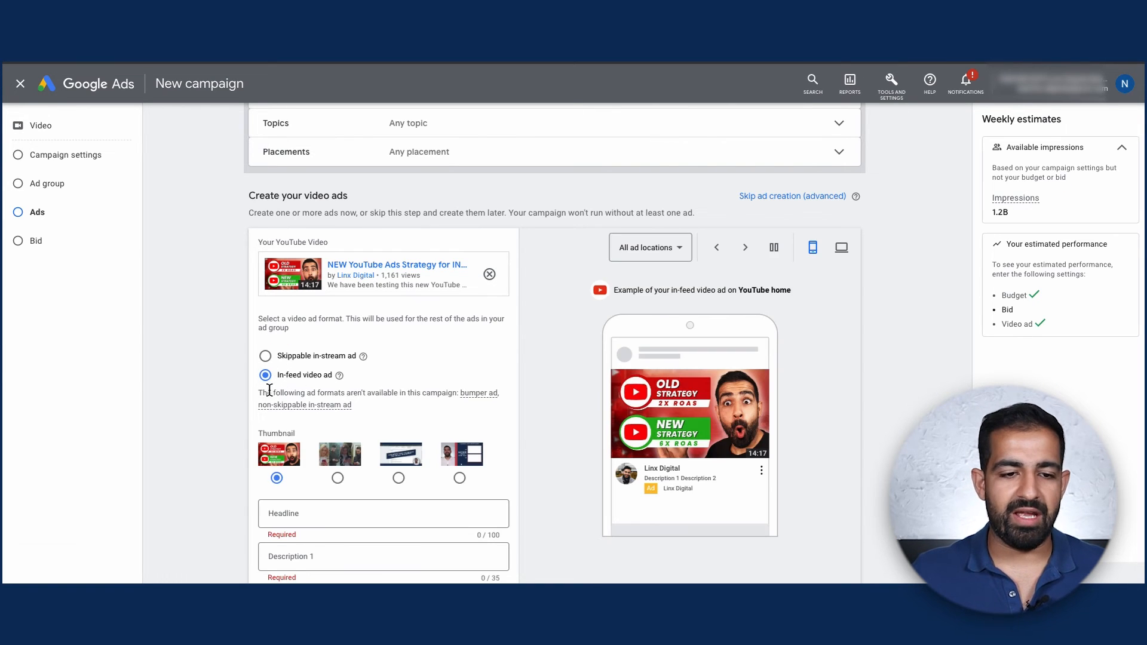
Step: Review the in-feed ad's thumbnail, headline and description fields, and expand the list of created ads
scroll(311, 409, down, 2)
scroll(311, 404, down, 2)
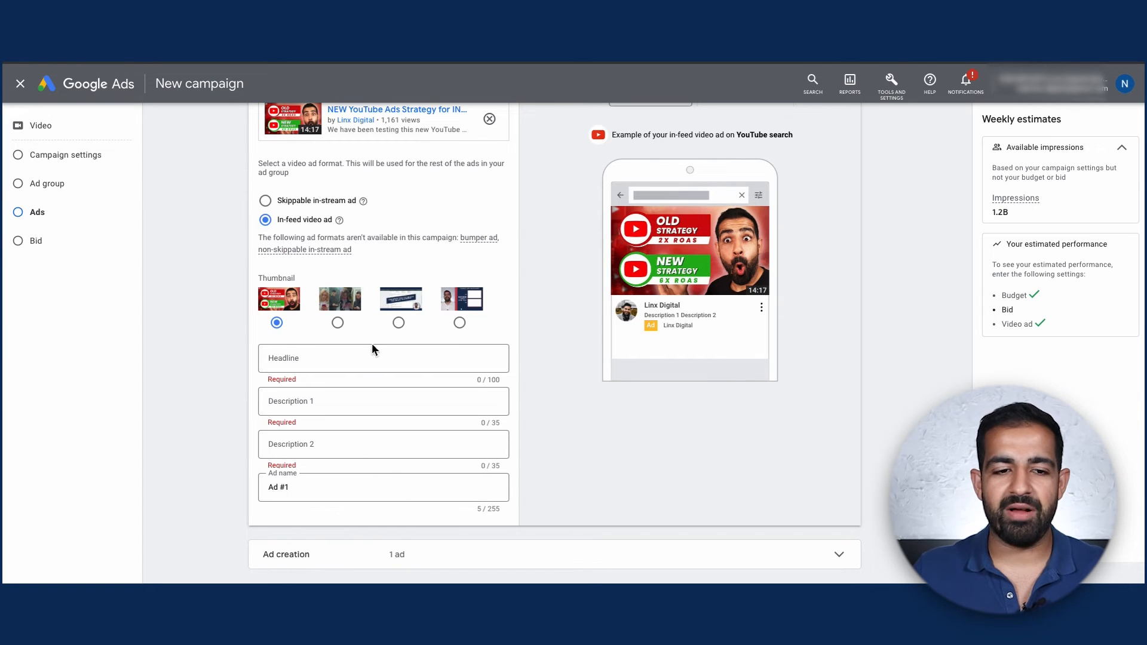
click(336, 358)
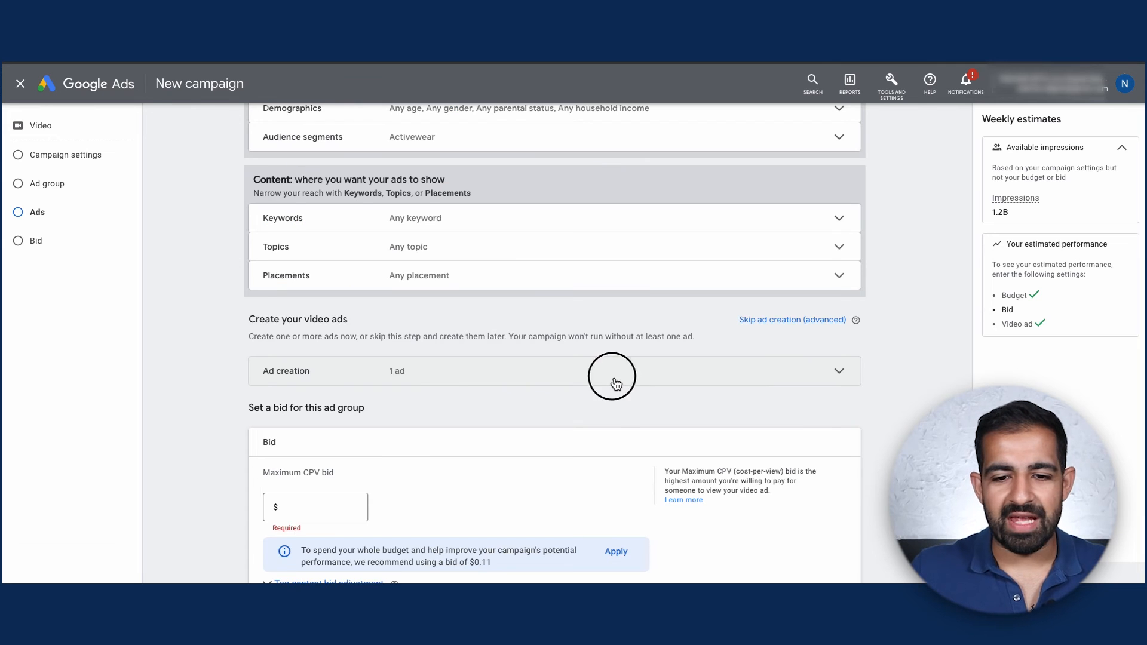
click(616, 384)
scroll(616, 384, down, 1)
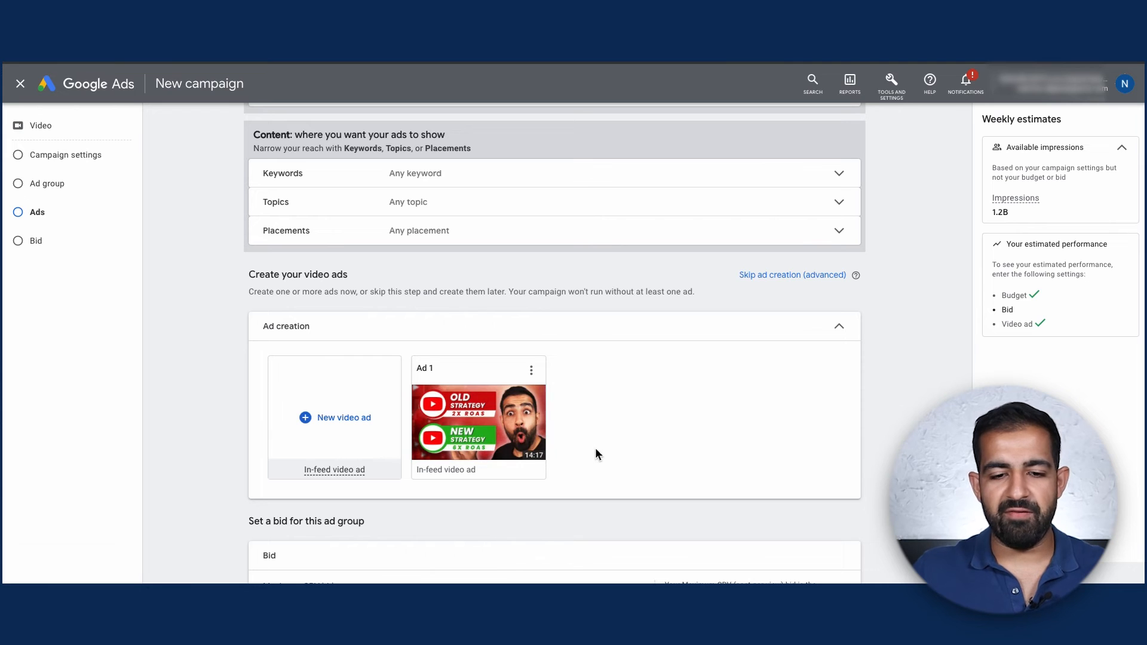
scroll(642, 442, down, 1)
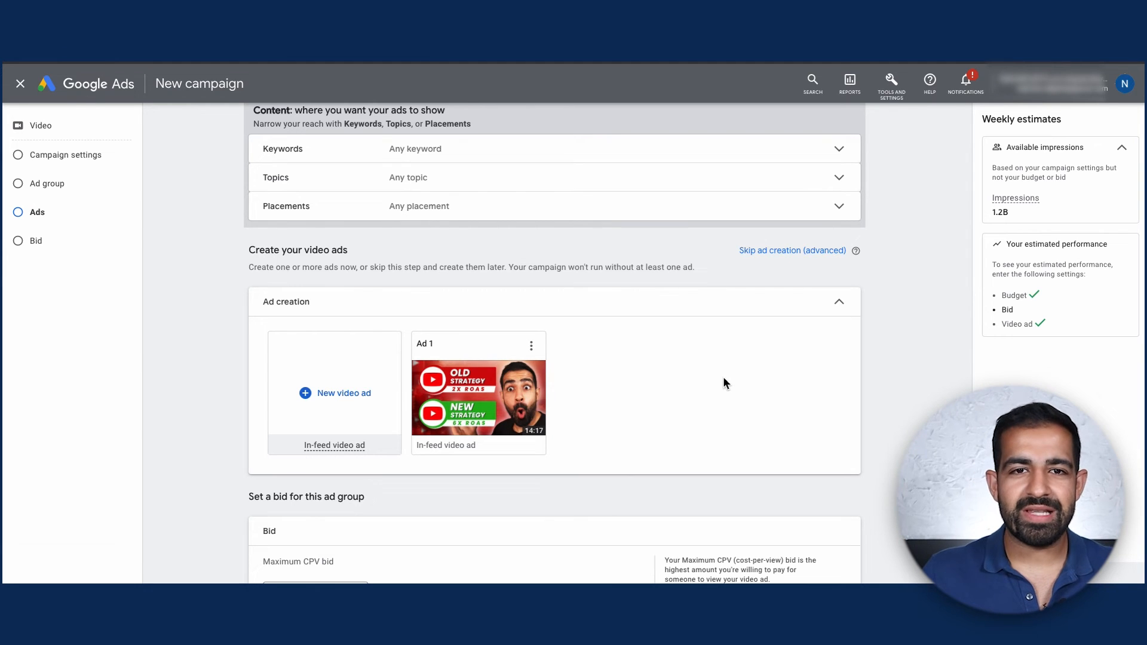
Step: Set the ad group's maximum CPV bid to $0.20 and check the estimated budget spend
scroll(724, 382, down, 3)
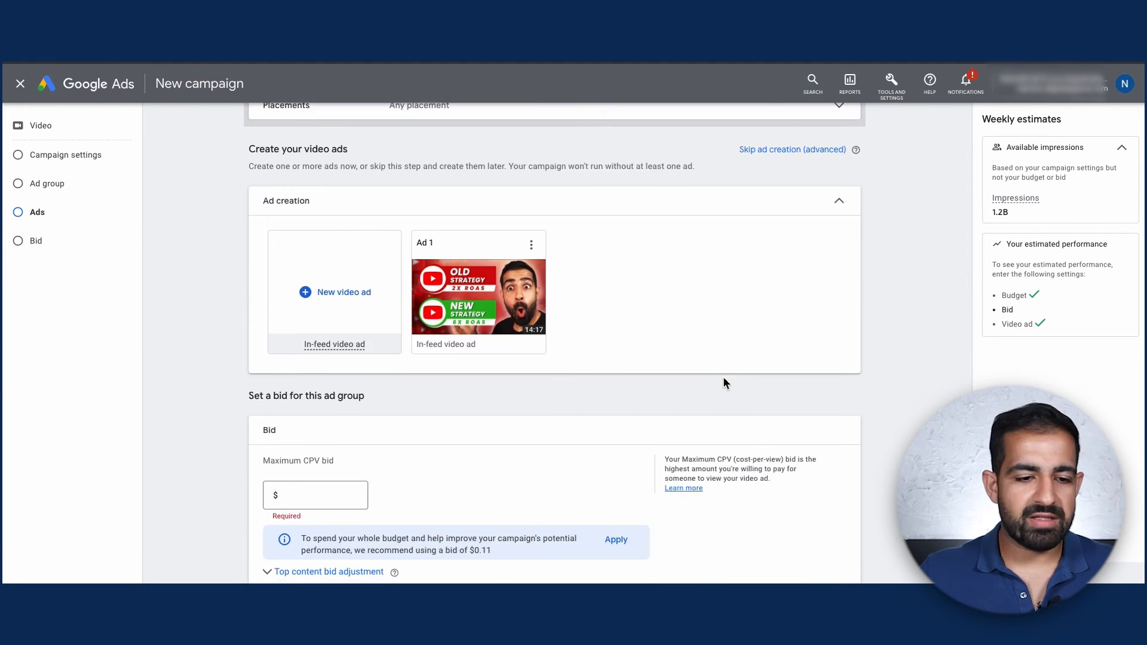
click(353, 397)
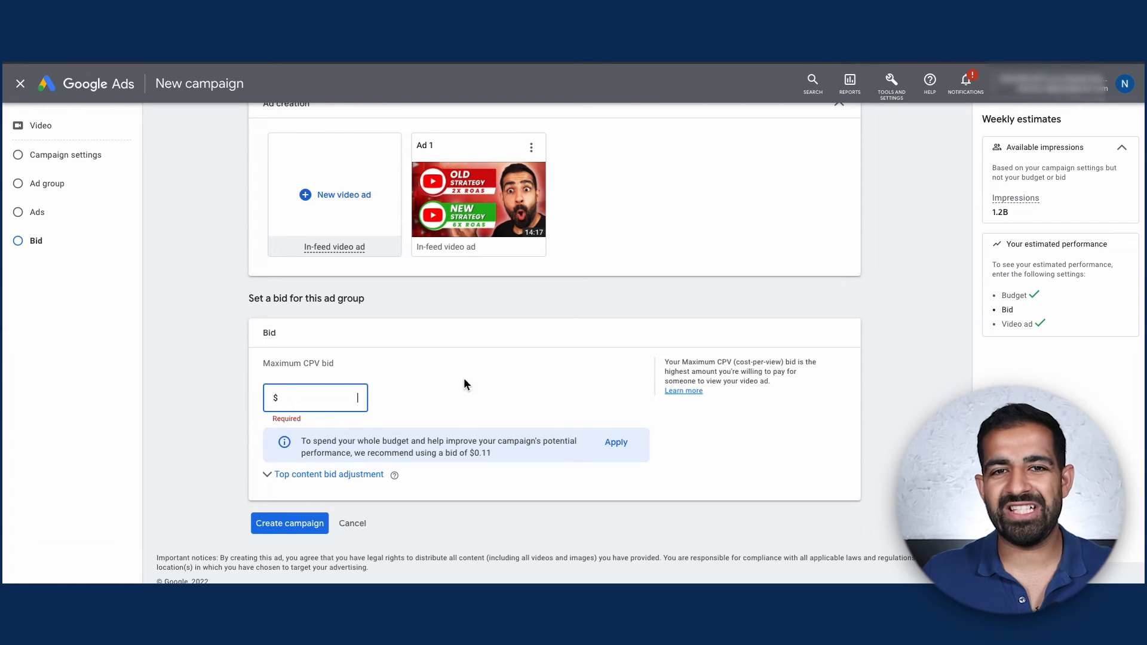
drag(531, 443, 475, 445)
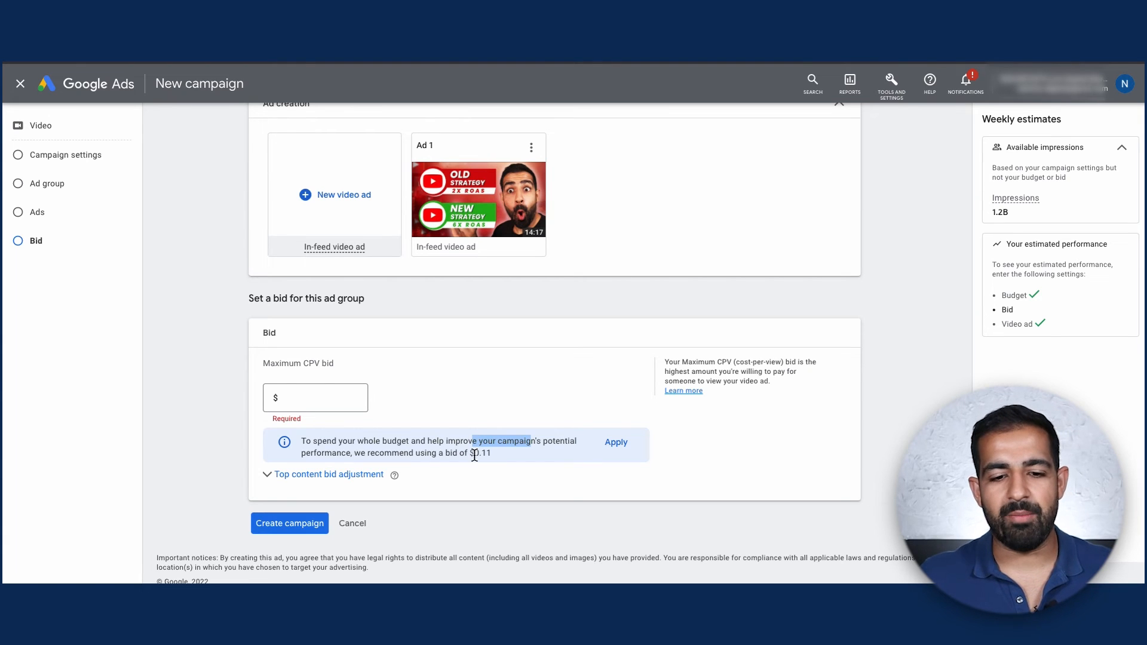
drag(492, 455, 467, 455)
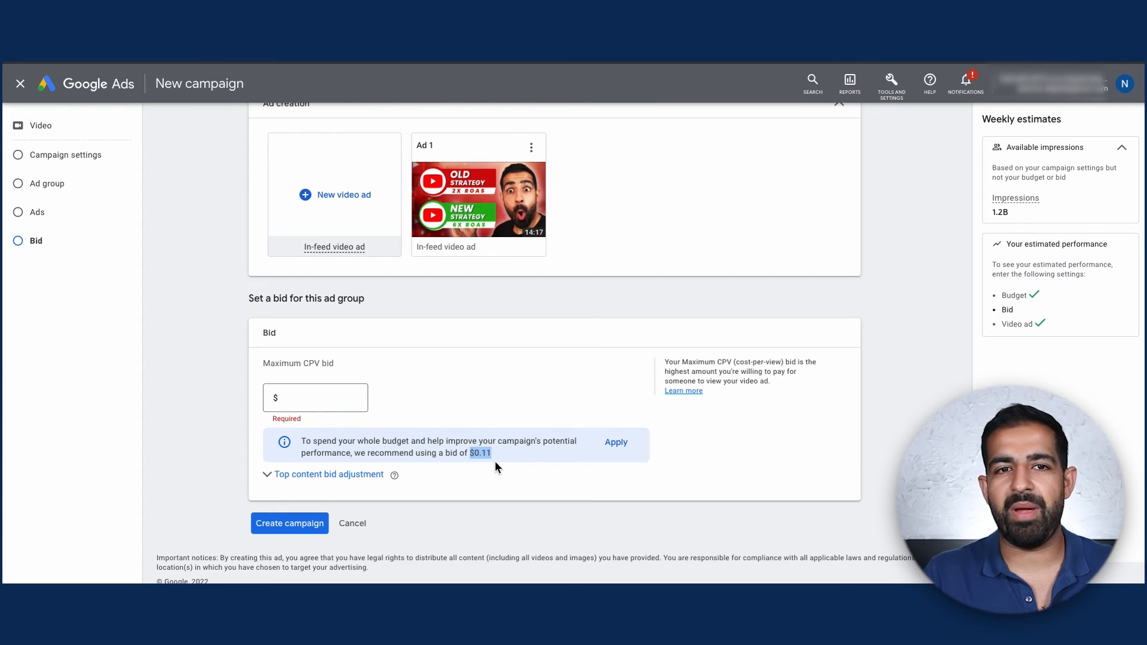
click(487, 447)
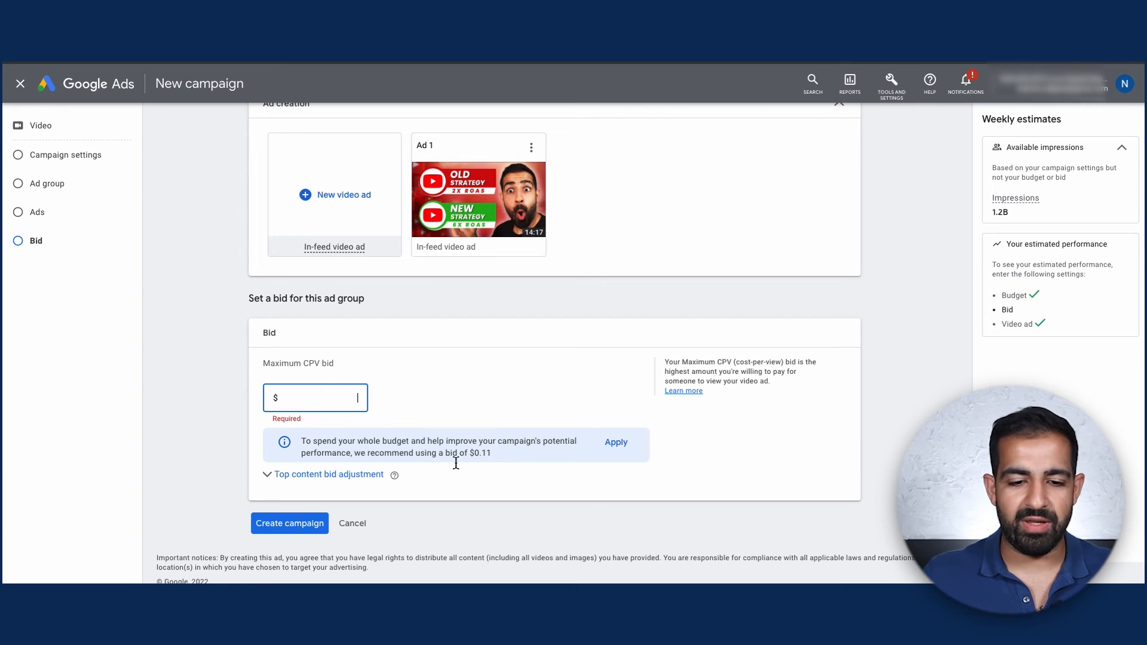
drag(493, 460, 489, 458)
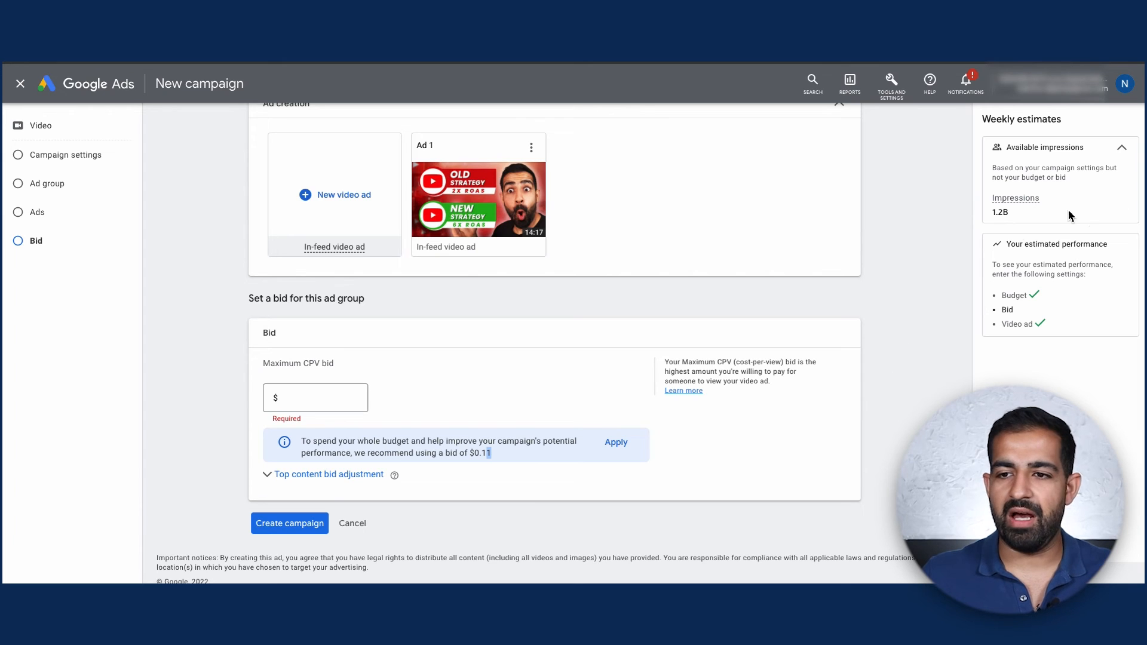
click(310, 397)
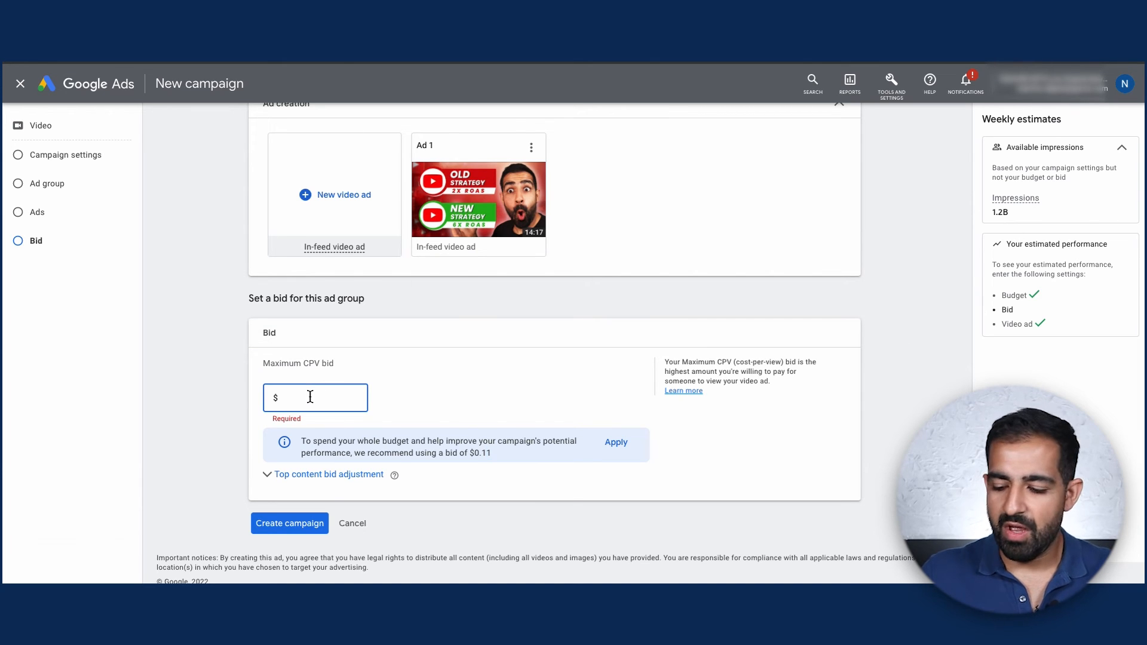
text(0.20)
click(442, 433)
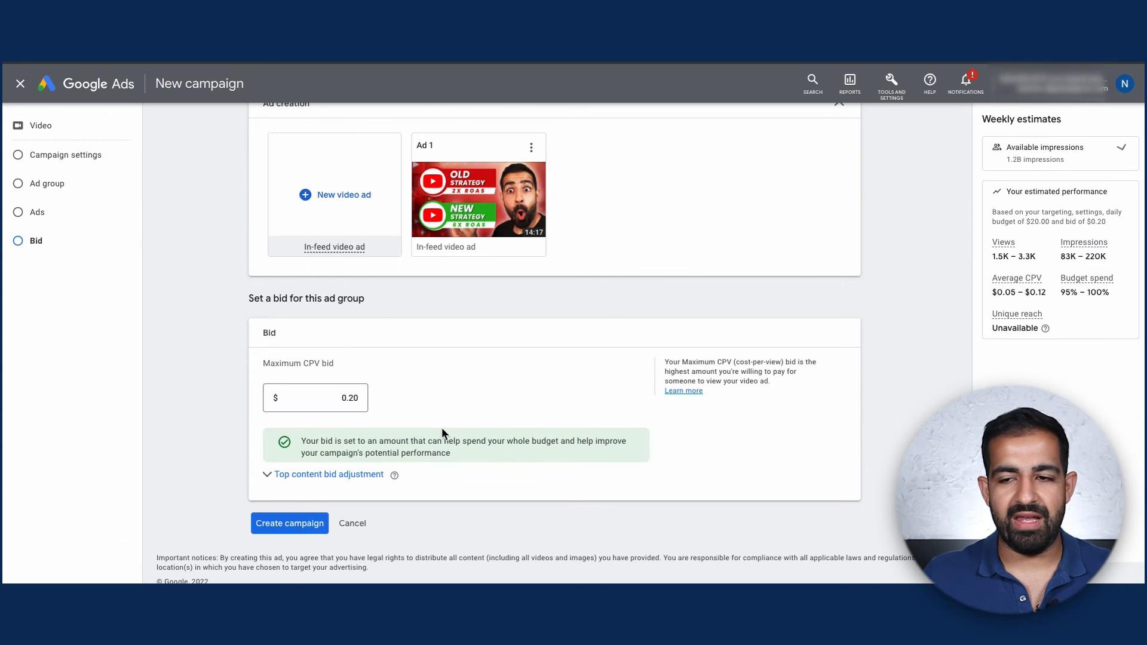
click(1117, 291)
triple_click(1117, 291)
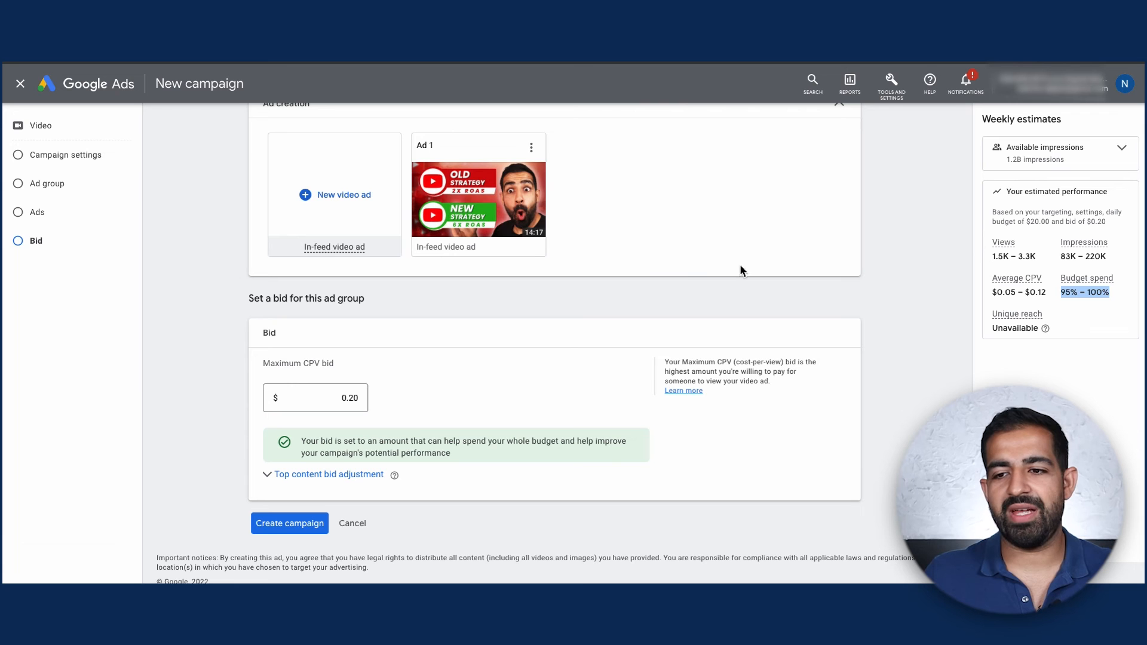